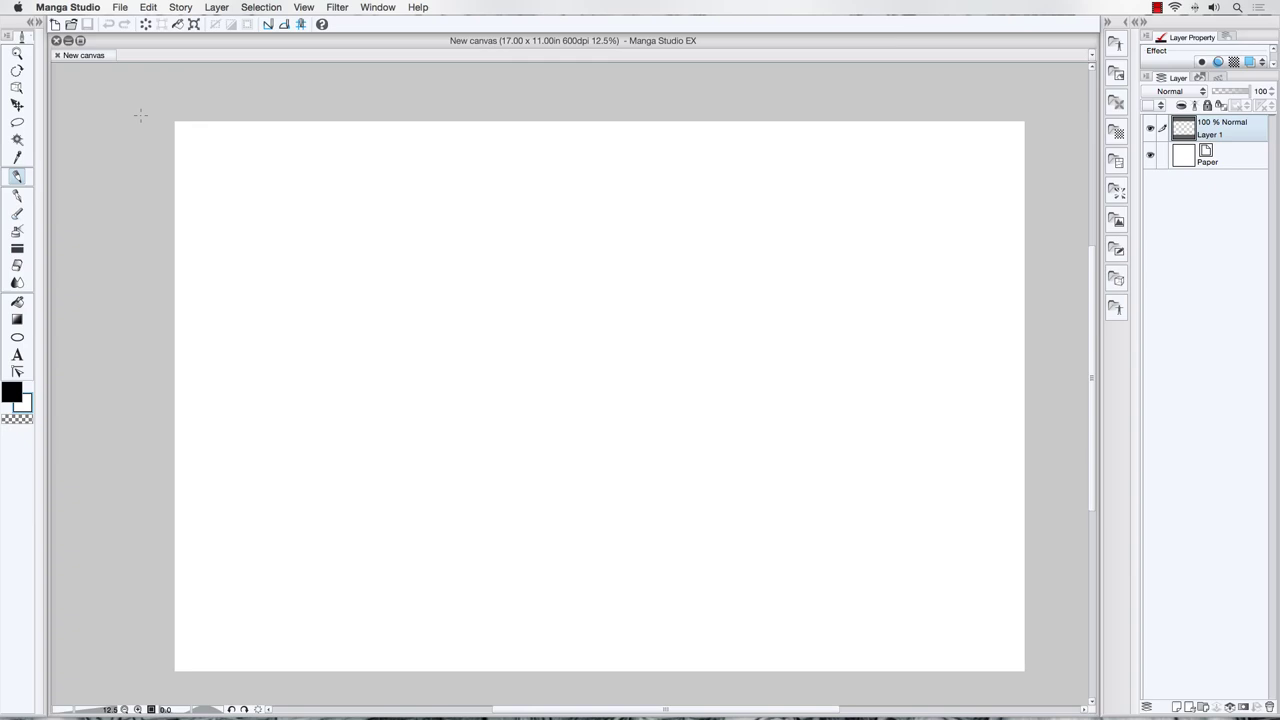
# Sketch an egg-shaped head outline in black near the upper middle of the page, building it with overlapping strokes
pyautogui.click(17, 52)
pyautogui.moveTo(591, 359); pyautogui.dragTo(578, 346)
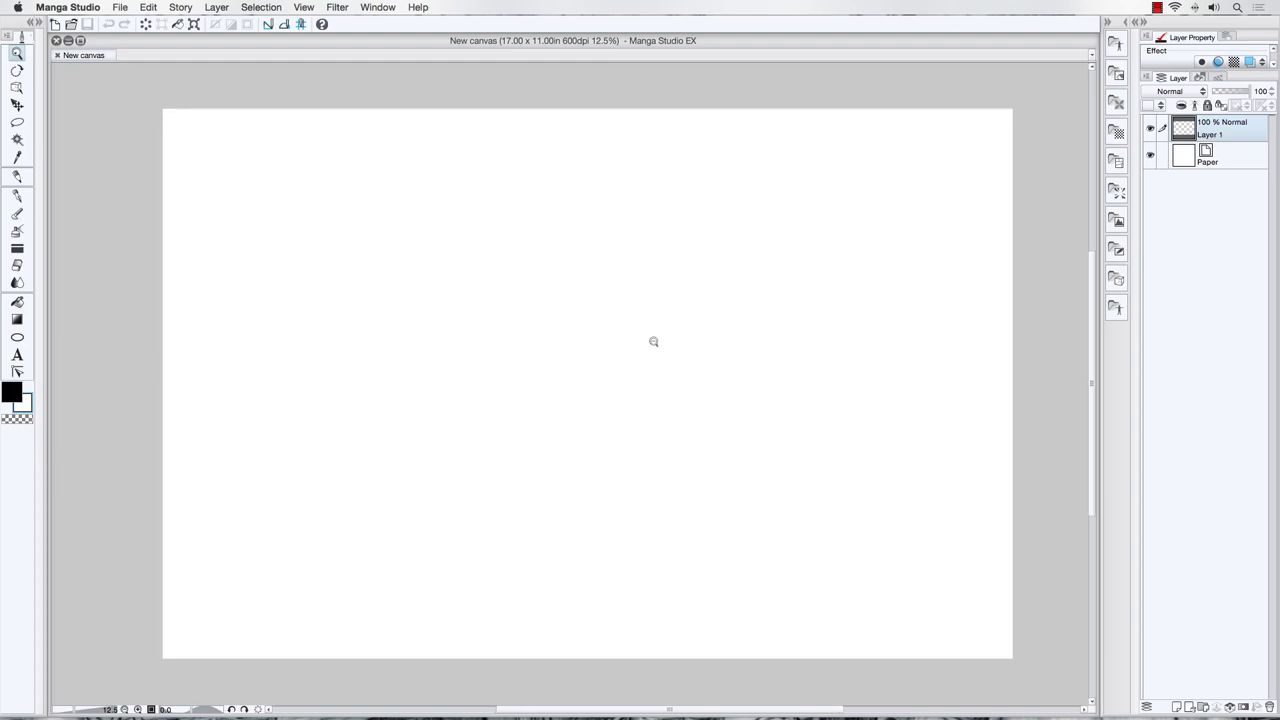
pyautogui.moveTo(655, 341); pyautogui.dragTo(660, 341)
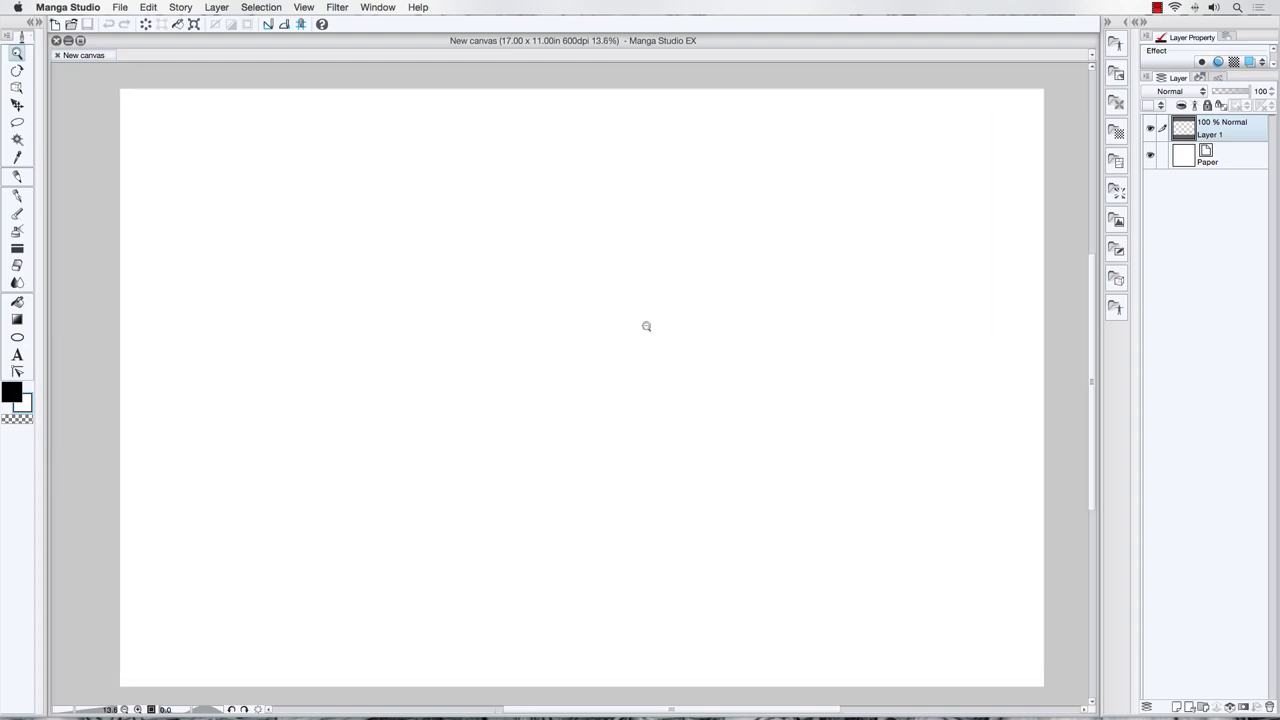
pyautogui.click(18, 176)
pyautogui.press('/')
pyautogui.click(529, 293)
pyautogui.click(529, 293)
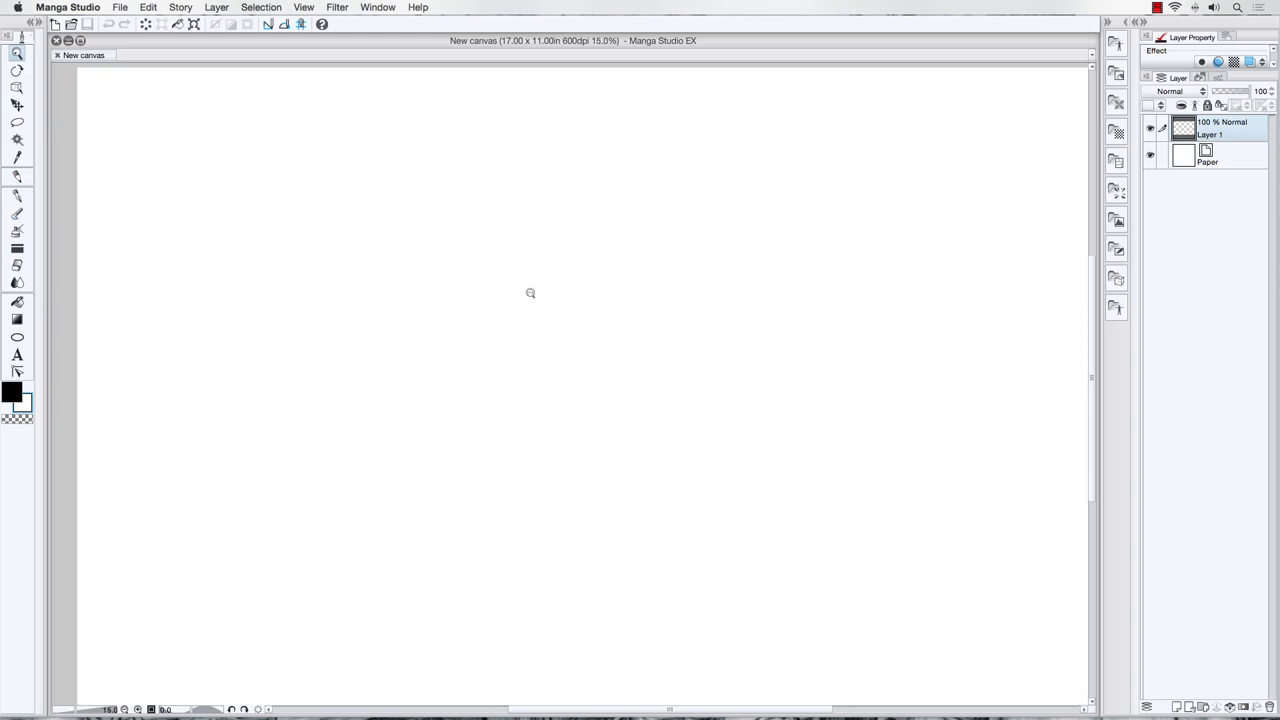
pyautogui.click(17, 176)
pyautogui.click(505, 204)
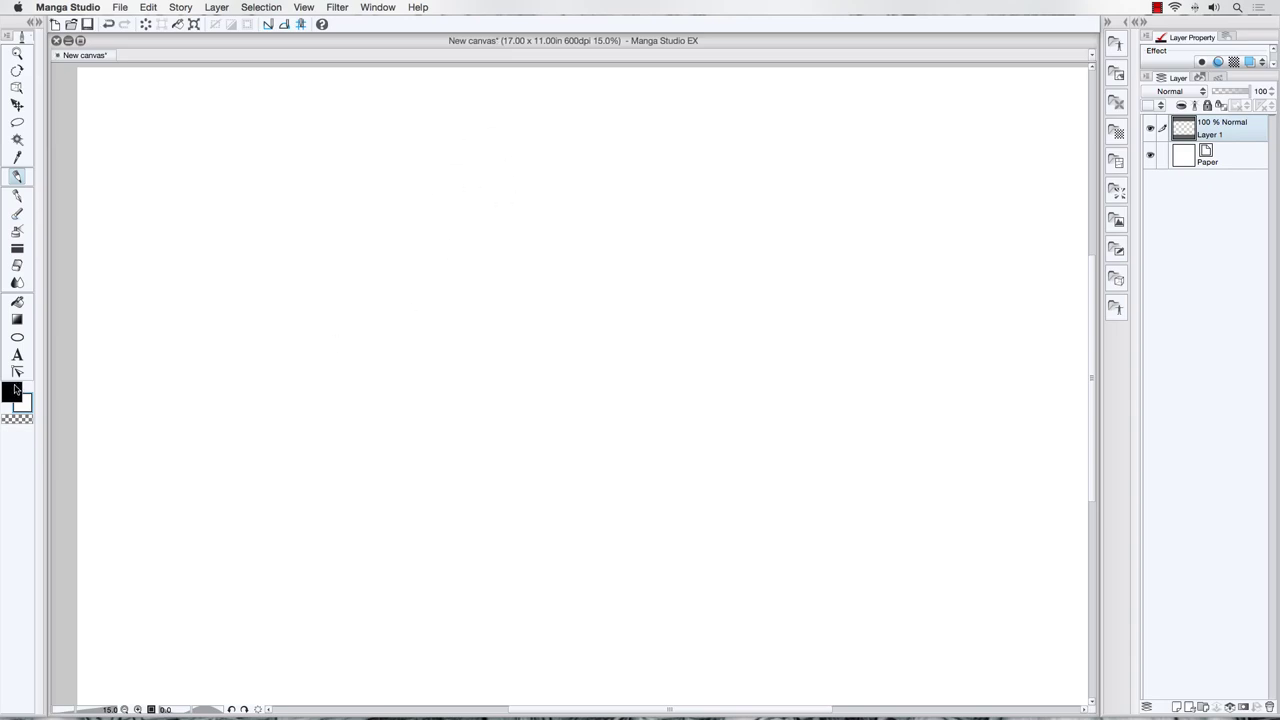
pyautogui.press('super+z')
pyautogui.moveTo(518, 121)
pyautogui.mouseDown()
pyautogui.moveTo(556, 132)
pyautogui.moveTo(561, 176)
pyautogui.mouseUp()
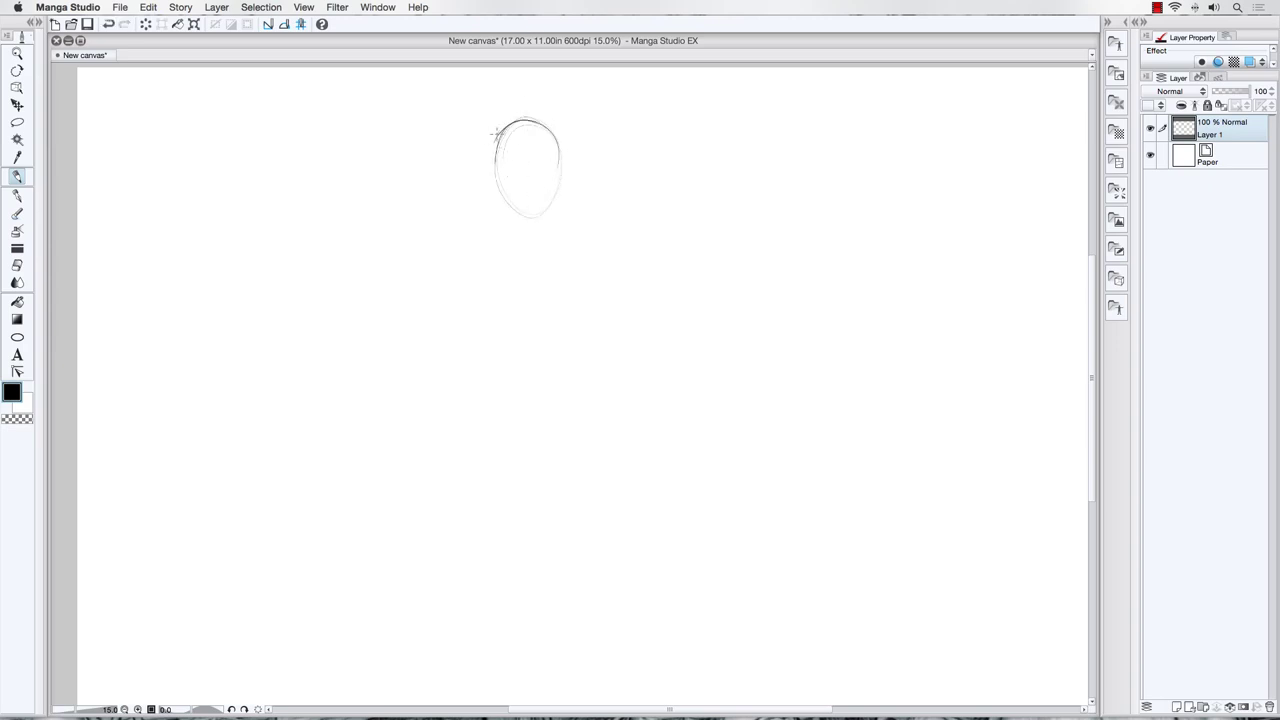
pyautogui.moveTo(493, 142); pyautogui.dragTo(497, 192)
pyautogui.moveTo(510, 118)
pyautogui.mouseDown()
pyautogui.moveTo(496, 150)
pyautogui.moveTo(560, 153)
pyautogui.moveTo(548, 129)
pyautogui.moveTo(554, 204)
pyautogui.moveTo(554, 131)
pyautogui.moveTo(559, 191)
pyautogui.mouseUp()
# Add the face construction lines: a curved side-plane line, a vertical centre line and horizontal eye and brow guides
pyautogui.moveTo(495, 142)
pyautogui.mouseDown()
pyautogui.moveTo(501, 194)
pyautogui.moveTo(493, 166)
pyautogui.moveTo(494, 180)
pyautogui.moveTo(510, 211)
pyautogui.moveTo(498, 197)
pyautogui.moveTo(521, 215)
pyautogui.moveTo(545, 209)
pyautogui.moveTo(535, 216)
pyautogui.moveTo(553, 200)
pyautogui.moveTo(559, 157)
pyautogui.moveTo(559, 172)
pyautogui.moveTo(537, 117)
pyautogui.moveTo(550, 133)
pyautogui.moveTo(494, 133)
pyautogui.moveTo(501, 123)
pyautogui.moveTo(499, 174)
pyautogui.moveTo(492, 162)
pyautogui.moveTo(510, 204)
pyautogui.mouseUp()
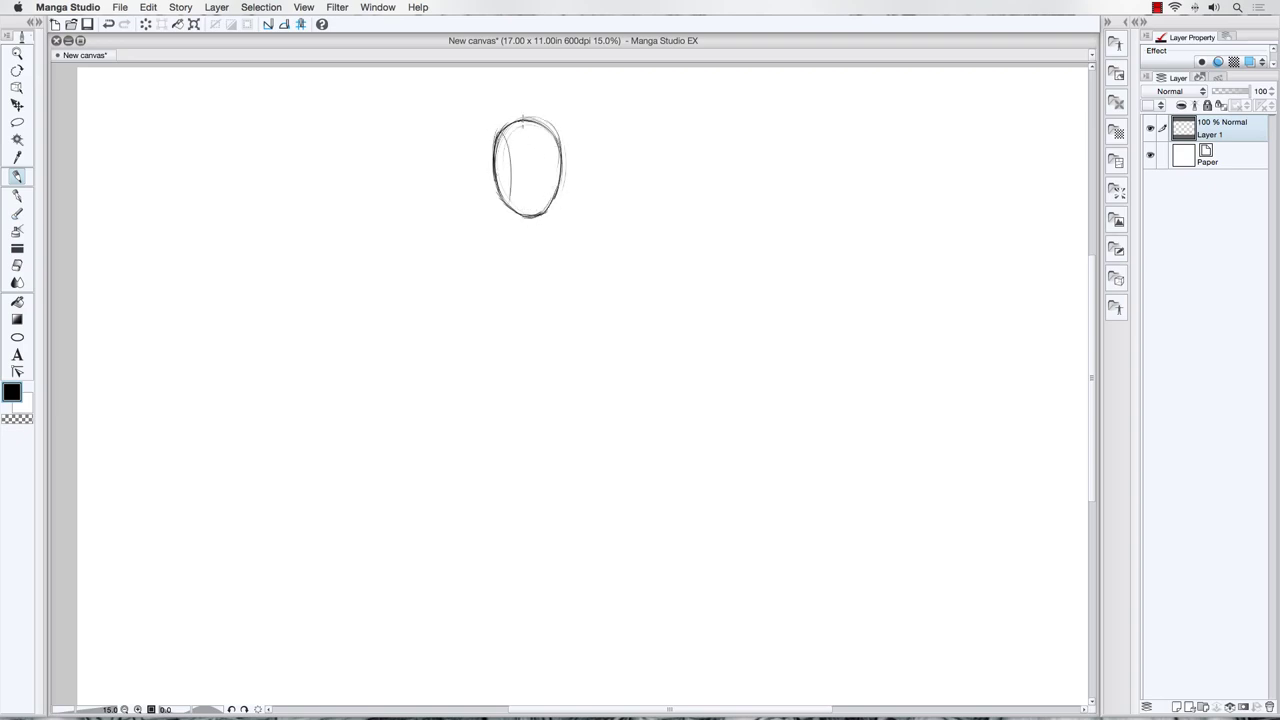
pyautogui.moveTo(530, 120); pyautogui.dragTo(533, 215)
pyautogui.moveTo(532, 146); pyautogui.dragTo(533, 212)
pyautogui.moveTo(508, 152)
pyautogui.mouseDown()
pyautogui.moveTo(556, 150)
pyautogui.moveTo(556, 164)
pyautogui.mouseUp()
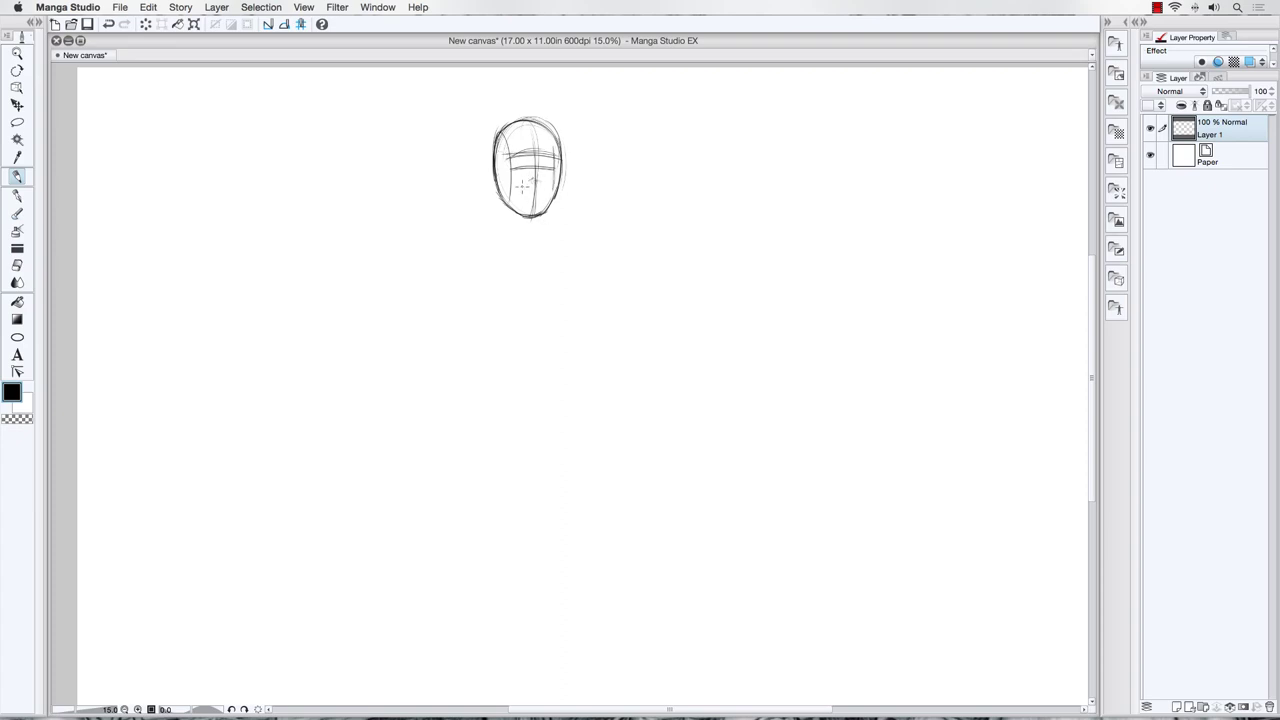
# Sketch both sides of the neck and reinforce the skull and jaw contours of the head
pyautogui.moveTo(490, 172); pyautogui.dragTo(499, 219)
pyautogui.moveTo(549, 213); pyautogui.dragTo(497, 220)
pyautogui.moveTo(488, 150); pyautogui.dragTo(490, 186)
pyautogui.moveTo(496, 140); pyautogui.dragTo(498, 184)
pyautogui.moveTo(562, 146)
pyautogui.mouseDown()
pyautogui.moveTo(534, 112)
pyautogui.moveTo(496, 125)
pyautogui.moveTo(487, 160)
pyautogui.moveTo(500, 128)
pyautogui.moveTo(545, 118)
pyautogui.moveTo(560, 145)
pyautogui.mouseUp()
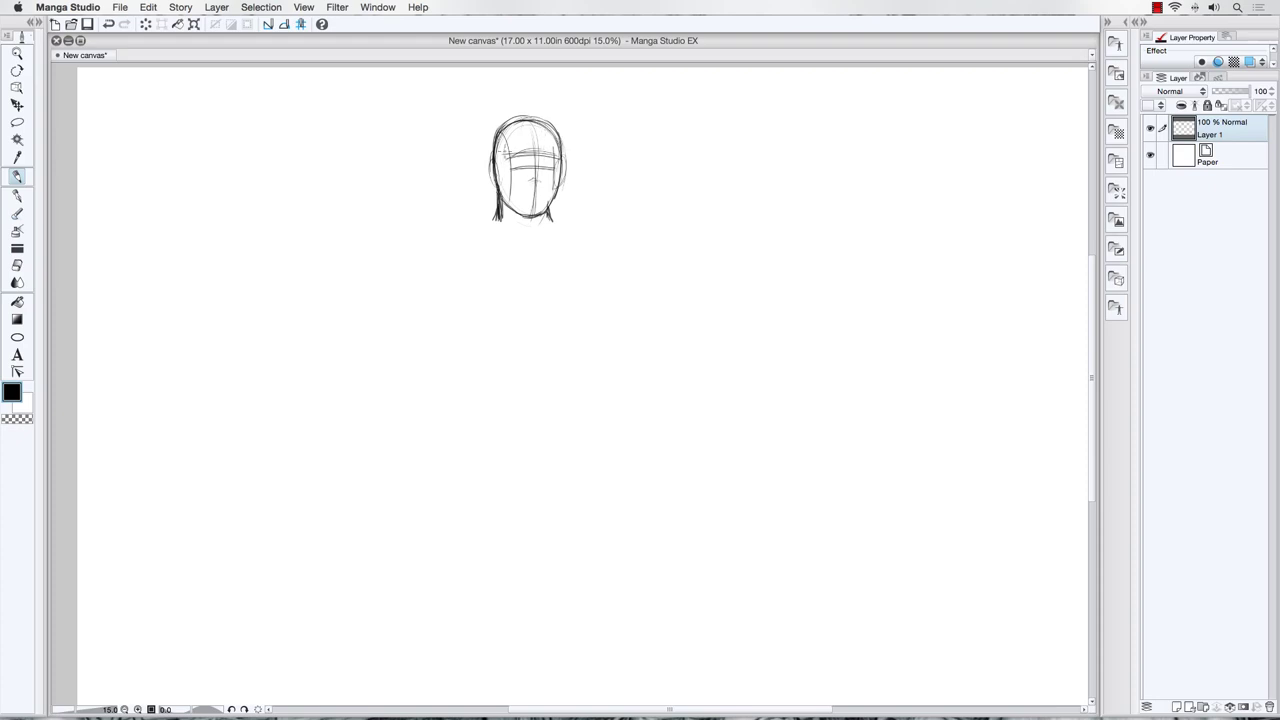
pyautogui.moveTo(502, 182); pyautogui.dragTo(514, 200)
pyautogui.moveTo(498, 150); pyautogui.dragTo(509, 134)
# Sketch the trapezius slopes, collarbones and rounded shoulders, and rough in the chest's centre line and lower edge
pyautogui.moveTo(555, 180)
pyautogui.mouseDown()
pyautogui.moveTo(545, 222)
pyautogui.moveTo(478, 231)
pyautogui.moveTo(530, 244)
pyautogui.moveTo(464, 230)
pyautogui.mouseUp()
pyautogui.moveTo(547, 231)
pyautogui.mouseDown()
pyautogui.moveTo(557, 214)
pyautogui.moveTo(577, 228)
pyautogui.mouseUp()
pyautogui.moveTo(487, 210)
pyautogui.mouseDown()
pyautogui.moveTo(458, 235)
pyautogui.moveTo(547, 247)
pyautogui.moveTo(578, 241)
pyautogui.moveTo(578, 225)
pyautogui.moveTo(636, 274)
pyautogui.mouseUp()
pyautogui.moveTo(444, 237)
pyautogui.mouseDown()
pyautogui.moveTo(432, 237)
pyautogui.moveTo(410, 270)
pyautogui.moveTo(414, 258)
pyautogui.moveTo(419, 291)
pyautogui.moveTo(550, 292)
pyautogui.moveTo(509, 317)
pyautogui.moveTo(531, 307)
pyautogui.moveTo(452, 289)
pyautogui.mouseUp()
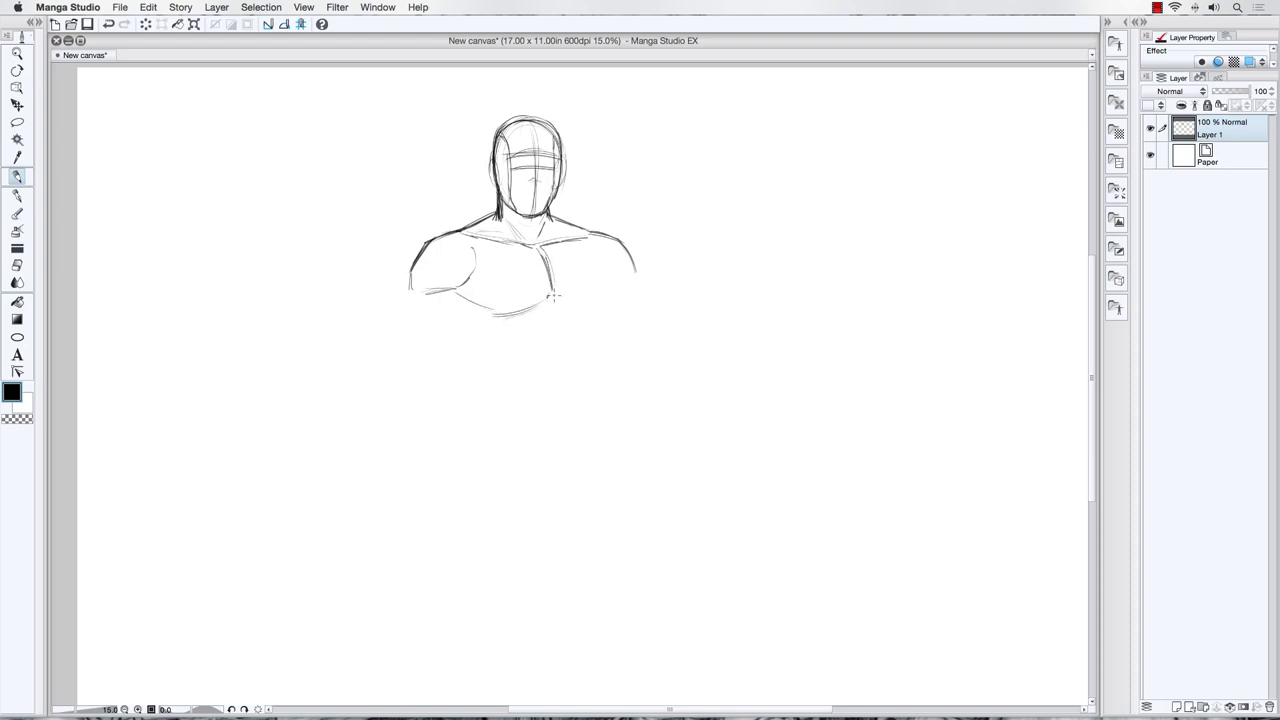
# Define both pectorals and the rounded left-hand deltoid, and add collarbone and neck muscle lines
pyautogui.moveTo(554, 297)
pyautogui.mouseDown()
pyautogui.moveTo(606, 290)
pyautogui.moveTo(586, 304)
pyautogui.mouseUp()
pyautogui.moveTo(580, 236); pyautogui.dragTo(614, 280)
pyautogui.moveTo(412, 268)
pyautogui.mouseDown()
pyautogui.moveTo(410, 300)
pyautogui.moveTo(456, 288)
pyautogui.mouseUp()
pyautogui.moveTo(478, 258); pyautogui.dragTo(454, 236)
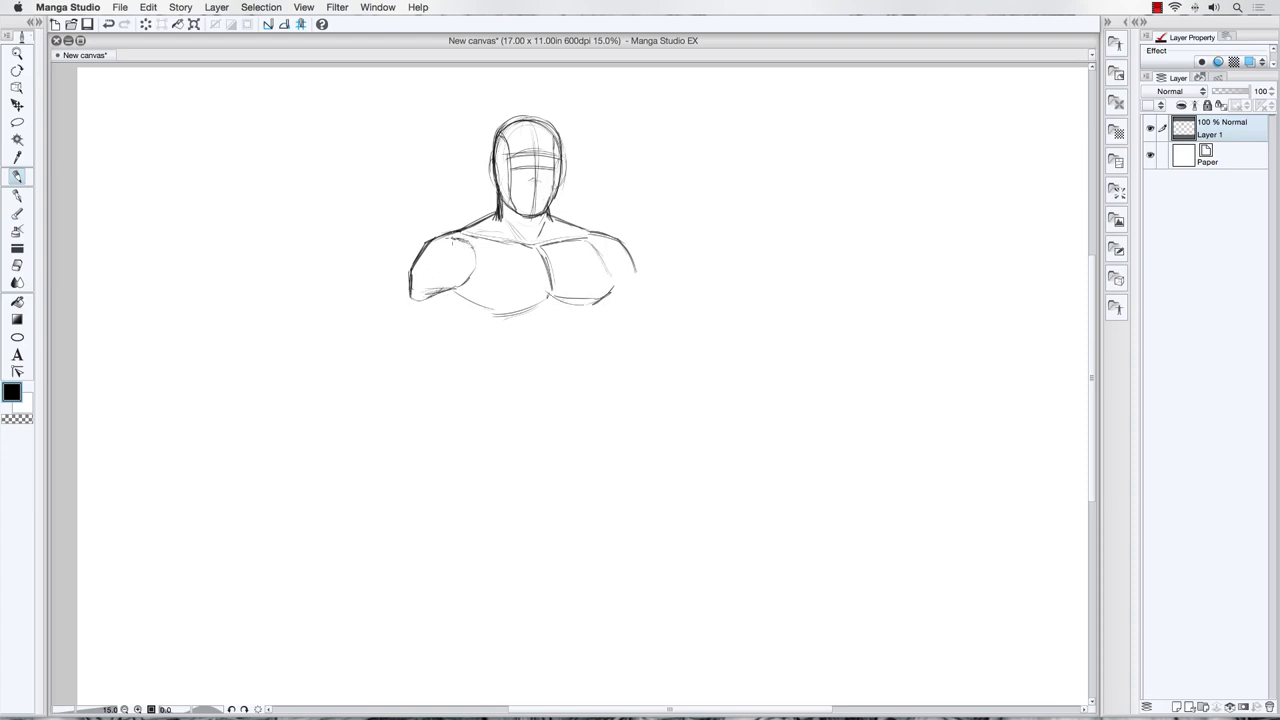
pyautogui.moveTo(584, 239); pyautogui.dragTo(594, 233)
pyautogui.moveTo(516, 241)
pyautogui.mouseDown()
pyautogui.moveTo(540, 250)
pyautogui.moveTo(498, 237)
pyautogui.moveTo(543, 241)
pyautogui.moveTo(496, 238)
pyautogui.mouseUp()
pyautogui.moveTo(455, 291)
pyautogui.mouseDown()
pyautogui.moveTo(490, 315)
pyautogui.moveTo(550, 291)
pyautogui.moveTo(596, 302)
pyautogui.moveTo(614, 294)
pyautogui.moveTo(602, 256)
pyautogui.moveTo(614, 290)
pyautogui.moveTo(598, 304)
pyautogui.mouseUp()
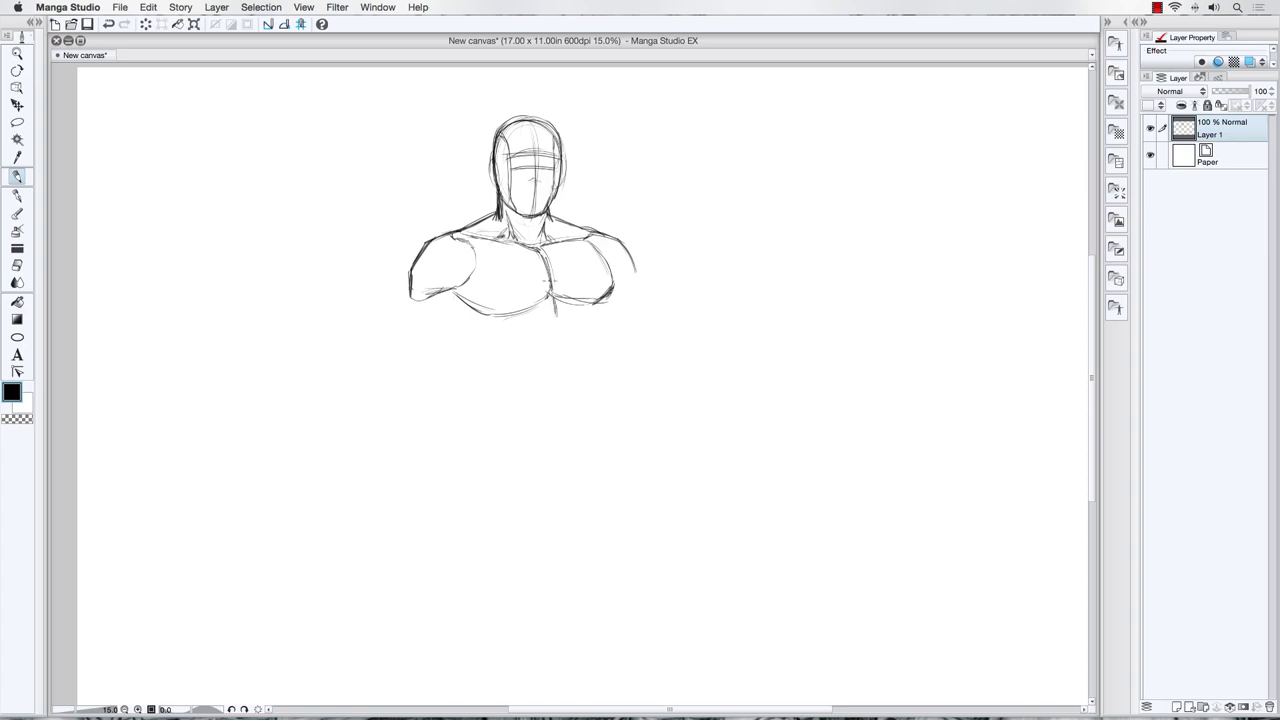
# Sketch the ribcage arch below the chest and extend the centre line and sides down into the abdomen
pyautogui.moveTo(556, 318)
pyautogui.mouseDown()
pyautogui.moveTo(513, 339)
pyautogui.moveTo(558, 323)
pyautogui.moveTo(587, 333)
pyautogui.moveTo(540, 325)
pyautogui.moveTo(487, 345)
pyautogui.mouseUp()
pyautogui.moveTo(584, 334)
pyautogui.mouseDown()
pyautogui.moveTo(604, 314)
pyautogui.moveTo(584, 338)
pyautogui.moveTo(596, 326)
pyautogui.mouseUp()
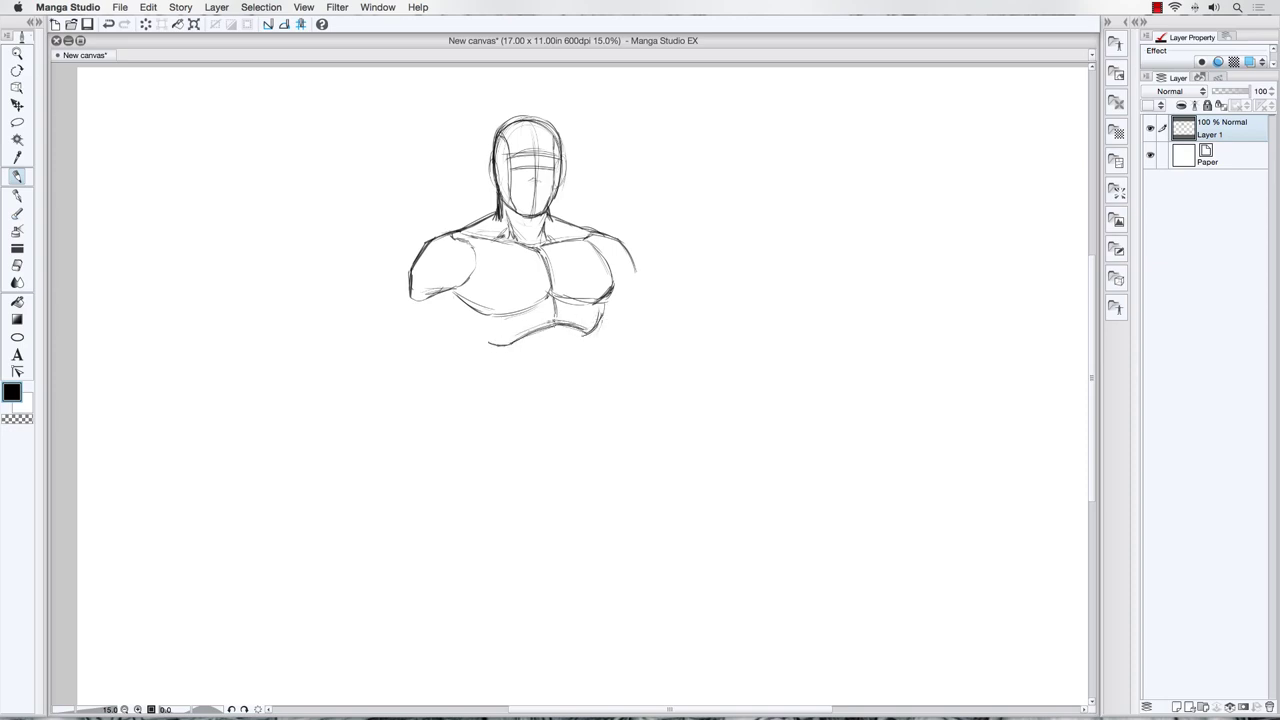
pyautogui.moveTo(498, 340); pyautogui.dragTo(468, 325)
pyautogui.moveTo(556, 326)
pyautogui.mouseDown()
pyautogui.moveTo(550, 412)
pyautogui.moveTo(573, 375)
pyautogui.moveTo(568, 400)
pyautogui.moveTo(577, 357)
pyautogui.mouseUp()
pyautogui.moveTo(532, 406)
pyautogui.mouseDown()
pyautogui.moveTo(508, 354)
pyautogui.moveTo(574, 360)
pyautogui.moveTo(567, 406)
pyautogui.mouseUp()
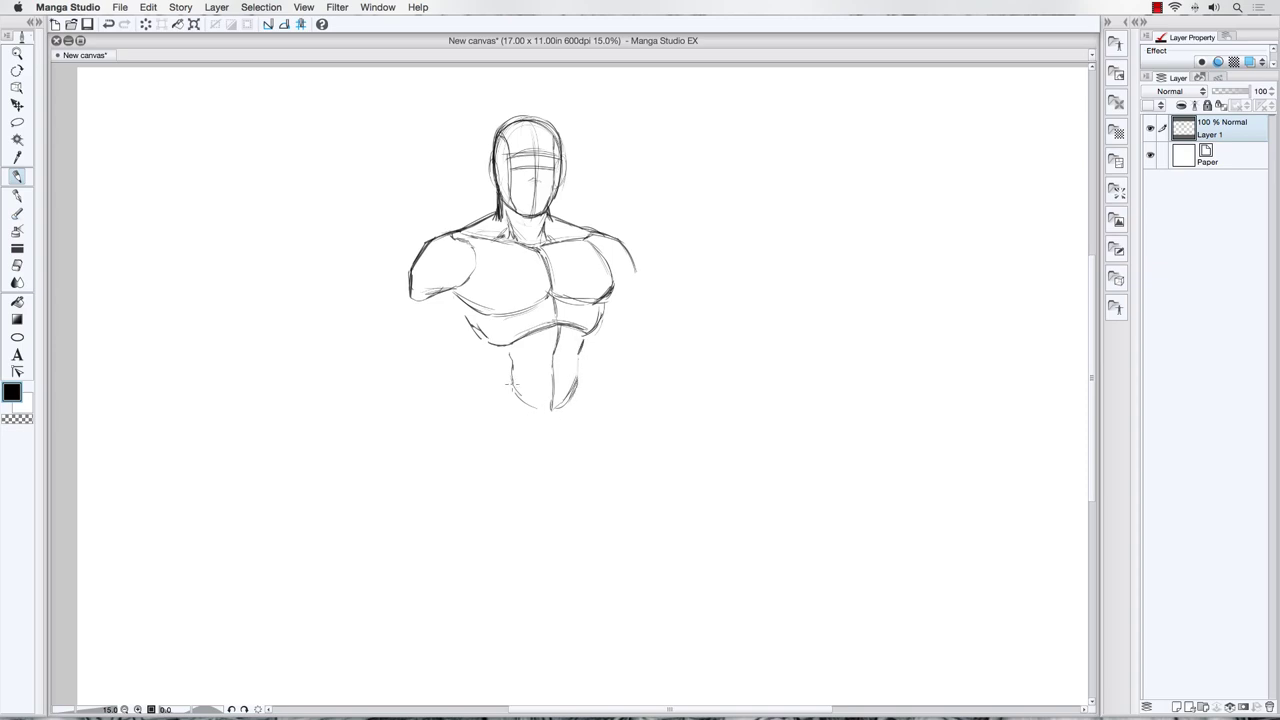
# Close the right-hand deltoid and sketch the outer and inner contours of the left-hand upper arm
pyautogui.moveTo(630, 257); pyautogui.dragTo(638, 290)
pyautogui.moveTo(623, 281); pyautogui.dragTo(610, 289)
pyautogui.moveTo(411, 289)
pyautogui.mouseDown()
pyautogui.moveTo(394, 328)
pyautogui.moveTo(438, 358)
pyautogui.mouseUp()
pyautogui.moveTo(458, 314); pyautogui.dragTo(421, 372)
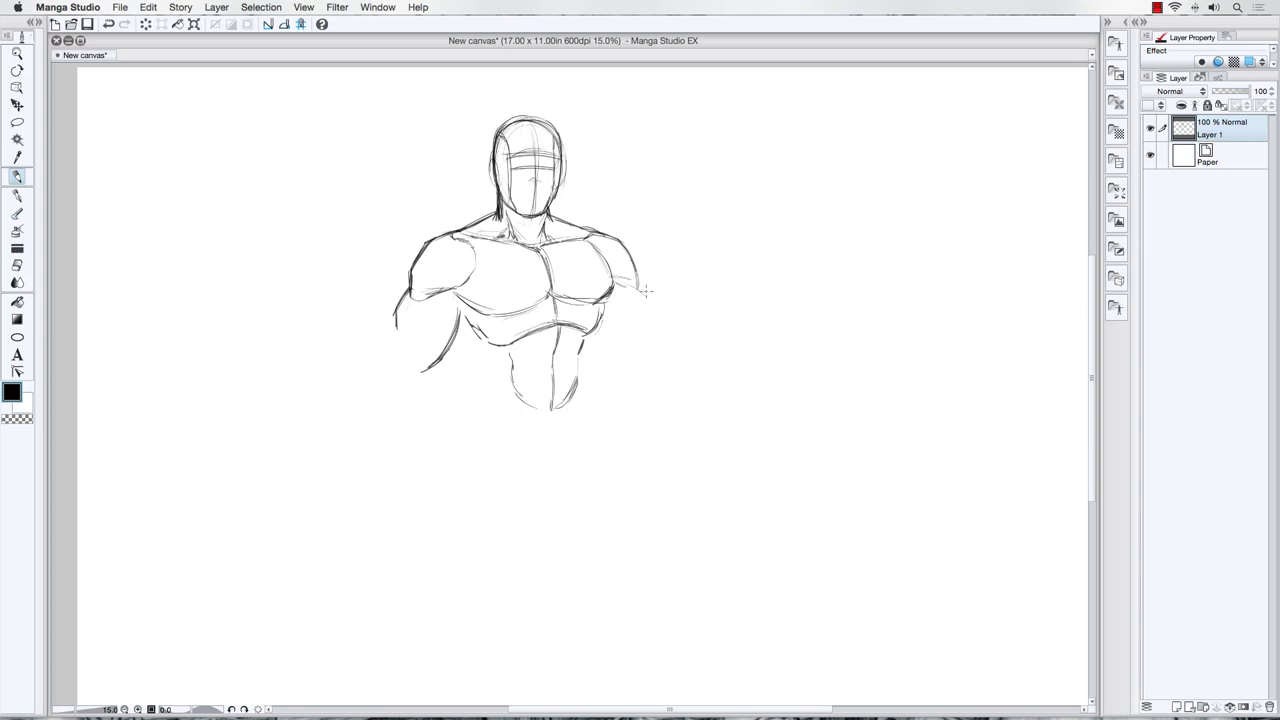
# Draw the bent arm on the figure's right-hand side, with upper arm, elbow, raised forearm and a wrist circle
pyautogui.moveTo(616, 280)
pyautogui.mouseDown()
pyautogui.moveTo(652, 296)
pyautogui.moveTo(662, 325)
pyautogui.moveTo(600, 336)
pyautogui.moveTo(645, 361)
pyautogui.mouseUp()
pyautogui.moveTo(611, 349)
pyautogui.mouseDown()
pyautogui.moveTo(662, 386)
pyautogui.moveTo(677, 381)
pyautogui.mouseUp()
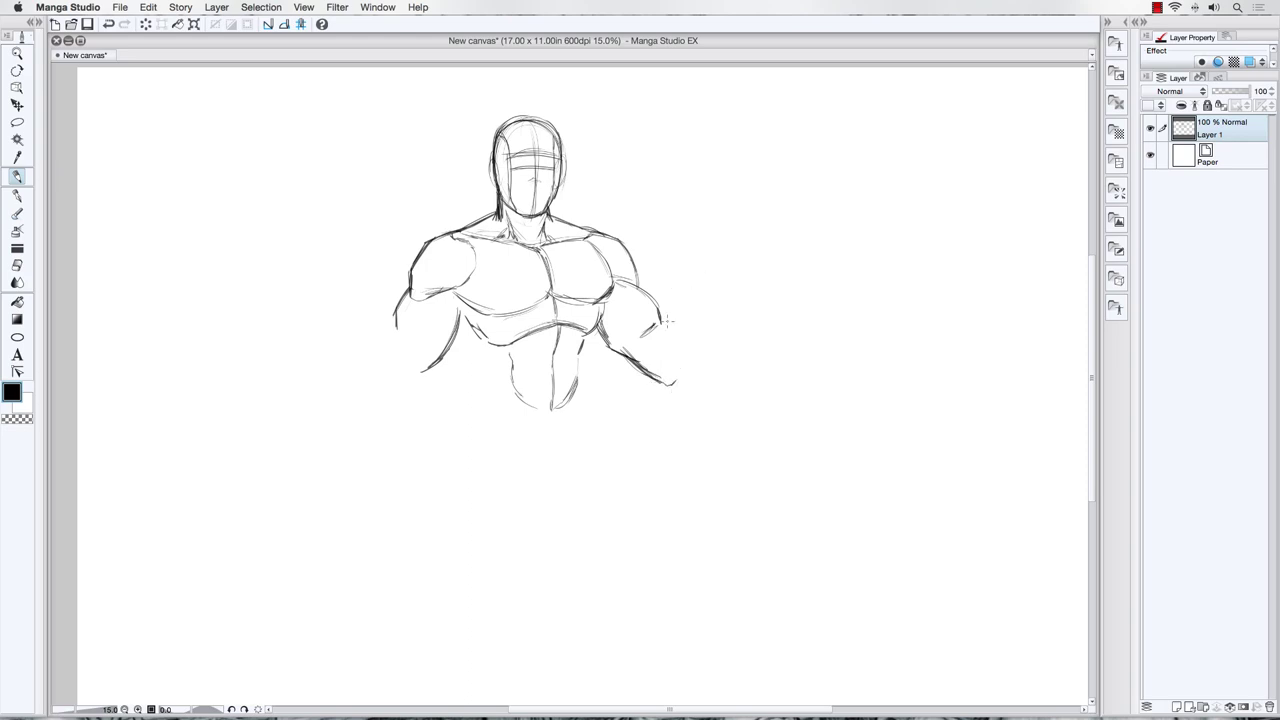
pyautogui.moveTo(666, 322)
pyautogui.mouseDown()
pyautogui.moveTo(651, 338)
pyautogui.moveTo(700, 270)
pyautogui.mouseUp()
pyautogui.moveTo(682, 303); pyautogui.dragTo(701, 267)
pyautogui.moveTo(696, 281)
pyautogui.mouseDown()
pyautogui.moveTo(702, 258)
pyautogui.moveTo(723, 254)
pyautogui.moveTo(728, 274)
pyautogui.moveTo(700, 266)
pyautogui.moveTo(686, 290)
pyautogui.moveTo(722, 310)
pyautogui.moveTo(676, 382)
pyautogui.mouseUp()
pyautogui.moveTo(699, 362); pyautogui.dragTo(670, 384)
pyautogui.moveTo(686, 304); pyautogui.dragTo(699, 275)
pyautogui.moveTo(696, 268); pyautogui.dragTo(690, 288)
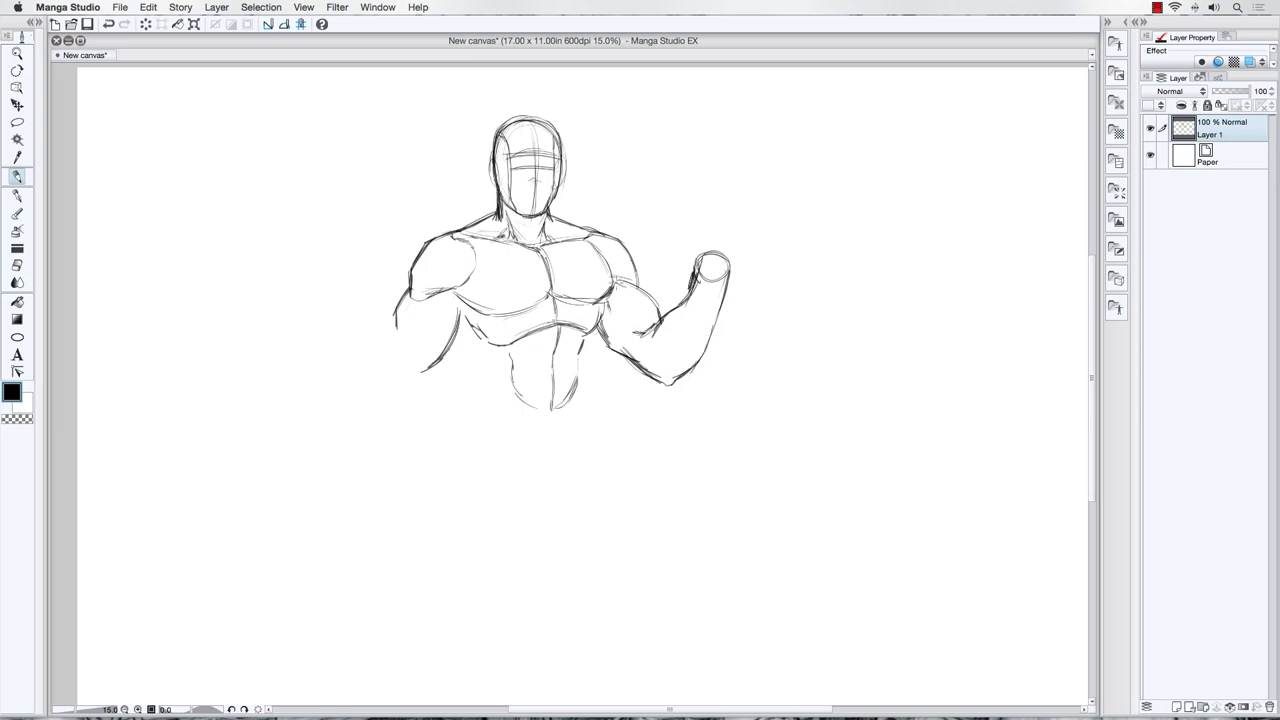
# Sketch the narrowing waist, abdominal muscles and hip line, and begin the leg opening of the pelvis
pyautogui.moveTo(618, 272); pyautogui.dragTo(662, 316)
pyautogui.moveTo(422, 300)
pyautogui.mouseDown()
pyautogui.moveTo(413, 318)
pyautogui.moveTo(430, 294)
pyautogui.mouseUp()
pyautogui.moveTo(456, 340); pyautogui.dragTo(470, 362)
pyautogui.moveTo(455, 345)
pyautogui.mouseDown()
pyautogui.moveTo(480, 376)
pyautogui.moveTo(476, 401)
pyautogui.moveTo(525, 420)
pyautogui.moveTo(572, 416)
pyautogui.moveTo(581, 392)
pyautogui.mouseUp()
pyautogui.moveTo(591, 347); pyautogui.dragTo(587, 388)
pyautogui.moveTo(487, 362)
pyautogui.mouseDown()
pyautogui.moveTo(568, 345)
pyautogui.moveTo(547, 374)
pyautogui.moveTo(525, 373)
pyautogui.moveTo(572, 373)
pyautogui.moveTo(540, 393)
pyautogui.moveTo(472, 397)
pyautogui.moveTo(456, 442)
pyautogui.mouseUp()
pyautogui.moveTo(466, 428); pyautogui.dragTo(532, 468)
# Draw the lowered arm's forearm down to the wrist and begin the hand contours on both arms
pyautogui.moveTo(396, 322)
pyautogui.mouseDown()
pyautogui.moveTo(389, 368)
pyautogui.moveTo(417, 362)
pyautogui.moveTo(415, 349)
pyautogui.moveTo(375, 382)
pyautogui.moveTo(387, 364)
pyautogui.moveTo(376, 383)
pyautogui.moveTo(425, 380)
pyautogui.moveTo(370, 394)
pyautogui.moveTo(370, 382)
pyautogui.moveTo(371, 450)
pyautogui.mouseUp()
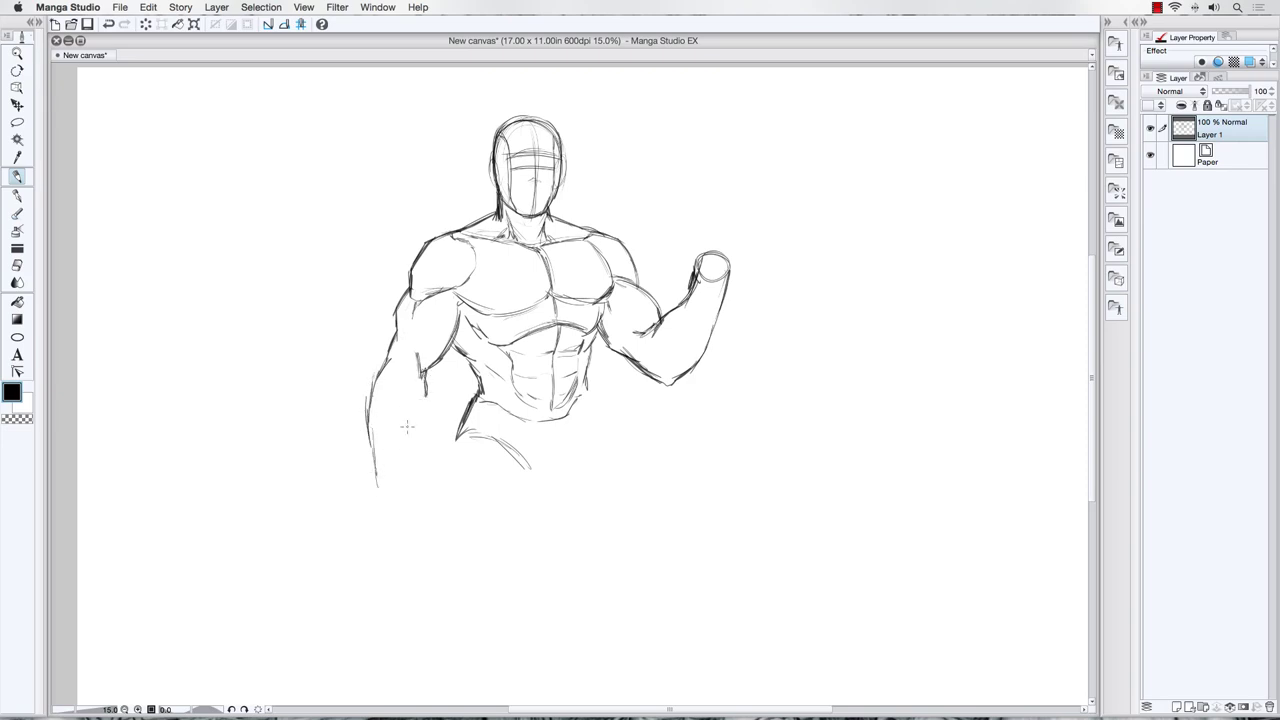
pyautogui.moveTo(426, 396)
pyautogui.mouseDown()
pyautogui.moveTo(400, 442)
pyautogui.moveTo(405, 467)
pyautogui.moveTo(418, 420)
pyautogui.moveTo(410, 440)
pyautogui.mouseUp()
pyautogui.moveTo(434, 366); pyautogui.dragTo(404, 466)
pyautogui.moveTo(412, 452); pyautogui.dragTo(402, 474)
pyautogui.moveTo(384, 386); pyautogui.dragTo(374, 408)
pyautogui.moveTo(400, 352); pyautogui.dragTo(376, 386)
pyautogui.moveTo(382, 386); pyautogui.dragTo(376, 398)
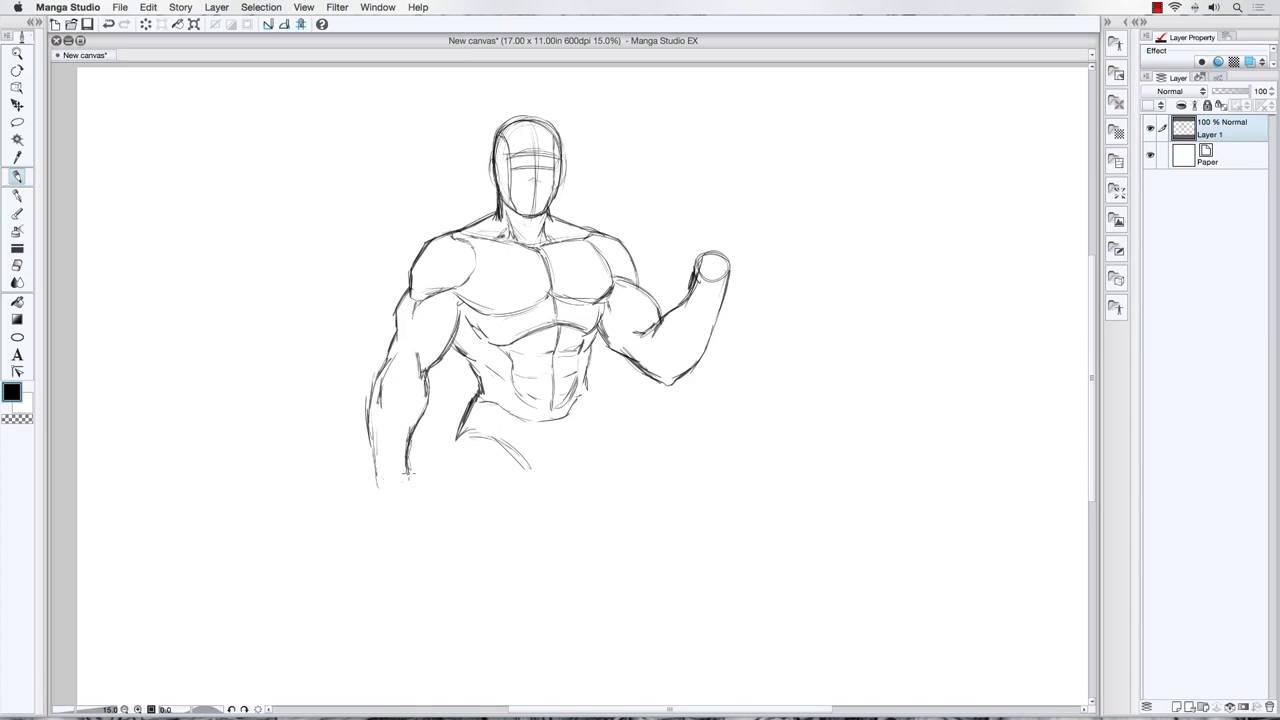
pyautogui.moveTo(406, 466)
pyautogui.mouseDown()
pyautogui.moveTo(402, 488)
pyautogui.moveTo(424, 480)
pyautogui.moveTo(415, 498)
pyautogui.moveTo(370, 496)
pyautogui.moveTo(384, 514)
pyautogui.mouseUp()
pyautogui.moveTo(690, 258)
pyautogui.mouseDown()
pyautogui.moveTo(734, 247)
pyautogui.moveTo(733, 266)
pyautogui.mouseUp()
# Strengthen the waist and hip contours and close the pelvis with curved leg openings meeting at the crotch
pyautogui.moveTo(471, 393); pyautogui.dragTo(457, 432)
pyautogui.moveTo(588, 380); pyautogui.dragTo(582, 398)
pyautogui.moveTo(594, 384); pyautogui.dragTo(596, 443)
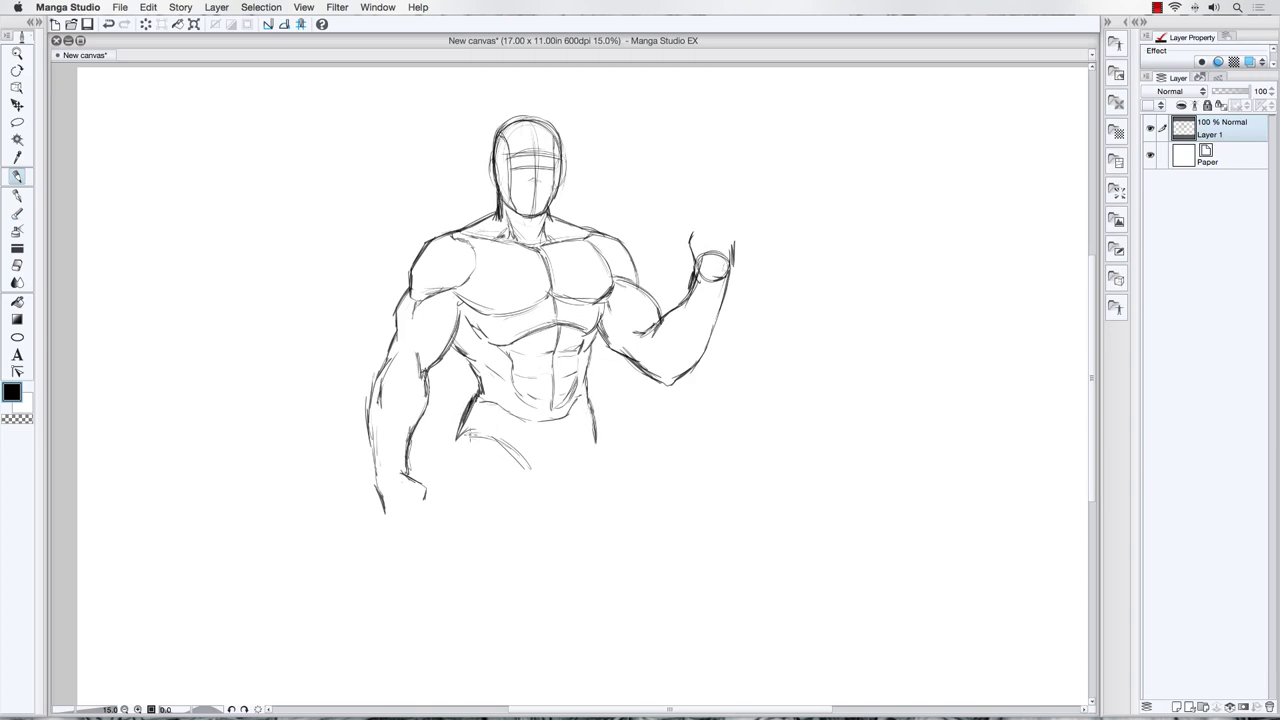
pyautogui.moveTo(470, 434)
pyautogui.mouseDown()
pyautogui.moveTo(499, 442)
pyautogui.moveTo(529, 482)
pyautogui.mouseUp()
pyautogui.moveTo(576, 446)
pyautogui.mouseDown()
pyautogui.moveTo(543, 497)
pyautogui.moveTo(523, 490)
pyautogui.moveTo(514, 465)
pyautogui.moveTo(582, 436)
pyautogui.mouseUp()
# Darken the head and chest contours, add chest and upper-arm muscle lines, and draw the lowered hand as a fist
pyautogui.moveTo(488, 160)
pyautogui.mouseDown()
pyautogui.moveTo(510, 118)
pyautogui.moveTo(556, 128)
pyautogui.moveTo(562, 148)
pyautogui.mouseUp()
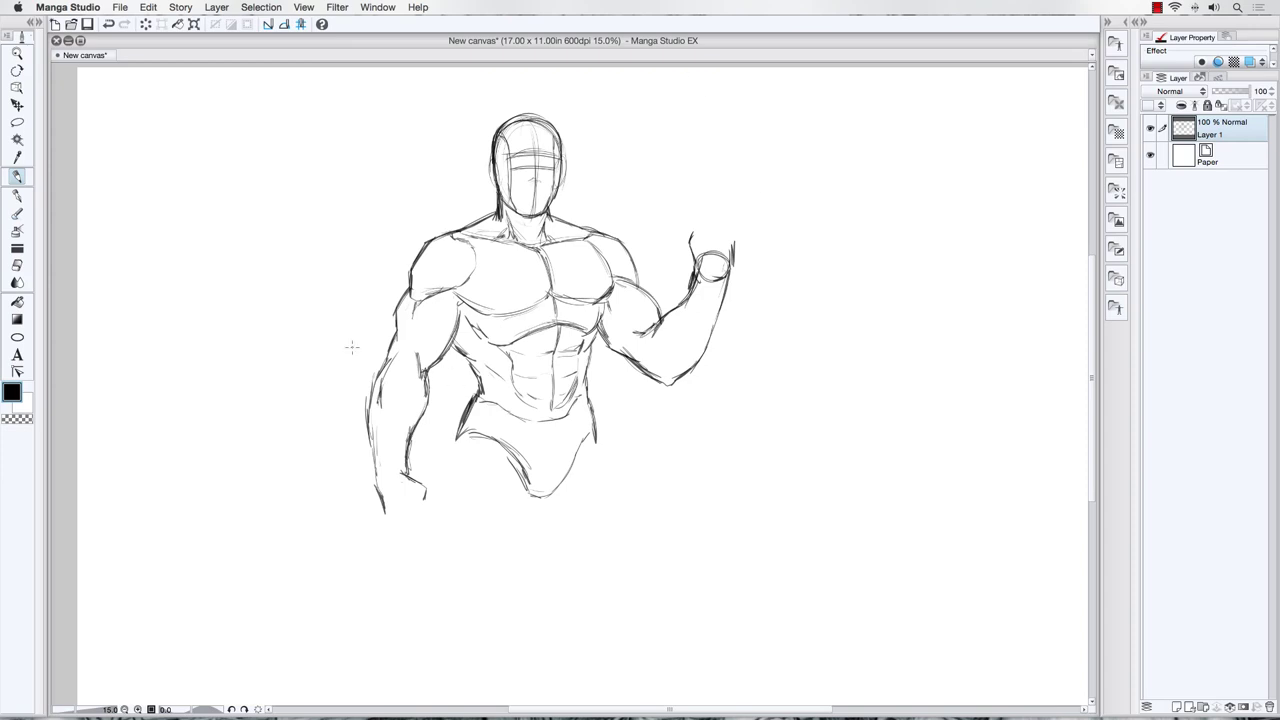
pyautogui.moveTo(450, 290)
pyautogui.mouseDown()
pyautogui.moveTo(496, 310)
pyautogui.moveTo(596, 296)
pyautogui.moveTo(593, 243)
pyautogui.mouseUp()
pyautogui.moveTo(478, 241); pyautogui.dragTo(530, 247)
pyautogui.moveTo(467, 288); pyautogui.dragTo(507, 257)
pyautogui.moveTo(597, 269); pyautogui.dragTo(589, 277)
pyautogui.moveTo(462, 330); pyautogui.dragTo(472, 310)
pyautogui.moveTo(613, 324); pyautogui.dragTo(620, 340)
pyautogui.moveTo(425, 490)
pyautogui.mouseDown()
pyautogui.moveTo(427, 504)
pyautogui.moveTo(400, 521)
pyautogui.mouseUp()
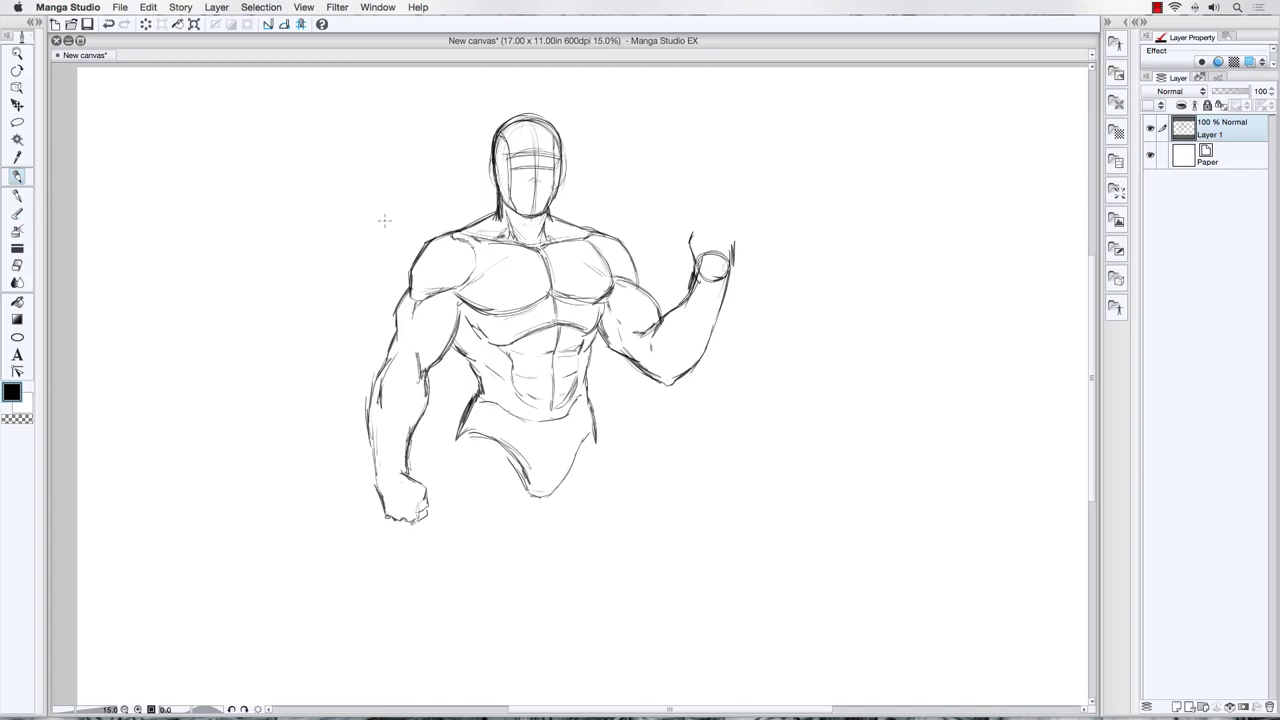
# Reinforce the pelvis edges and sketch guide lines for both thighs, ending each in a small knee circle
pyautogui.moveTo(578, 437); pyautogui.dragTo(548, 496)
pyautogui.moveTo(517, 451); pyautogui.dragTo(528, 474)
pyautogui.moveTo(596, 436)
pyautogui.mouseDown()
pyautogui.moveTo(642, 608)
pyautogui.moveTo(626, 606)
pyautogui.mouseUp()
pyautogui.moveTo(598, 470); pyautogui.dragTo(626, 610)
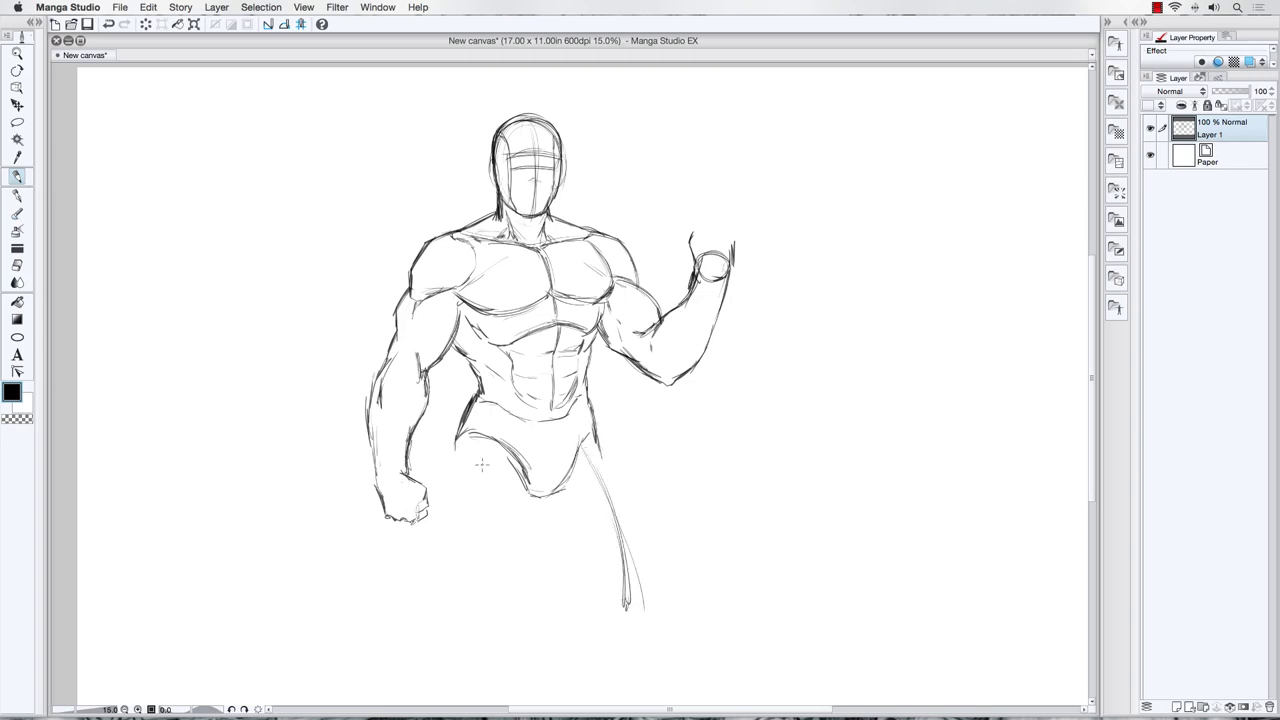
pyautogui.moveTo(484, 462); pyautogui.dragTo(470, 536)
pyautogui.moveTo(488, 490); pyautogui.dragTo(448, 594)
pyautogui.moveTo(490, 464); pyautogui.dragTo(450, 602)
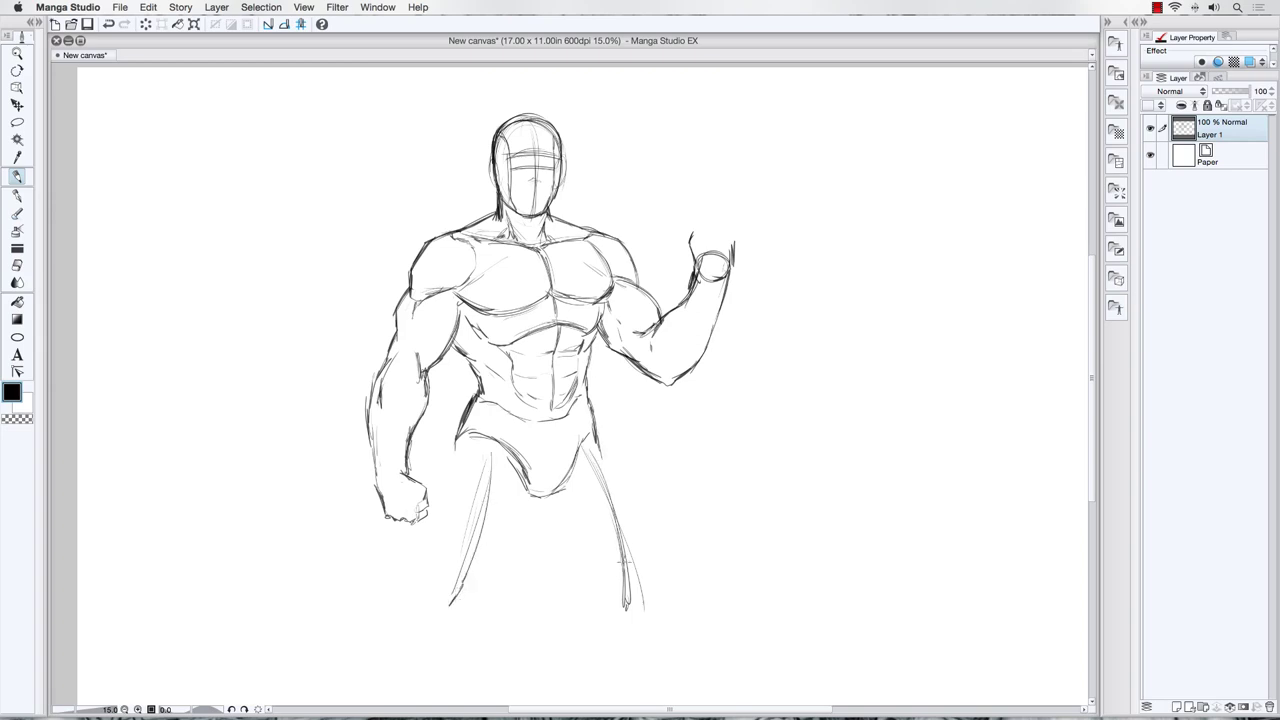
pyautogui.moveTo(620, 592); pyautogui.dragTo(628, 620)
pyautogui.moveTo(450, 612); pyautogui.dragTo(436, 617)
# Scale the whole figure sketch down proportionally and move it up close to the top edge of the page
pyautogui.click(17, 54)
pyautogui.moveTo(357, 355); pyautogui.dragTo(323, 371)
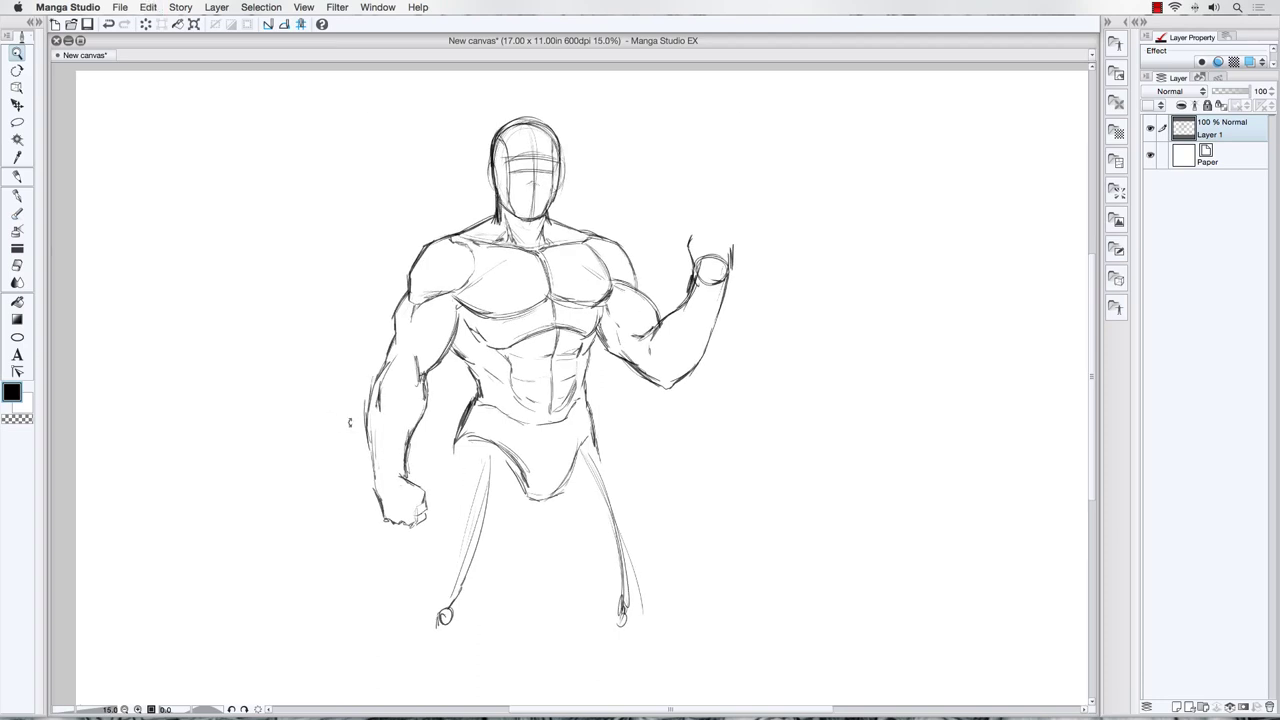
pyautogui.press('super+t')
pyautogui.moveTo(365, 627); pyautogui.dragTo(448, 508)
pyautogui.moveTo(490, 276); pyautogui.dragTo(472, 263)
pyautogui.moveTo(460, 418); pyautogui.dragTo(445, 406)
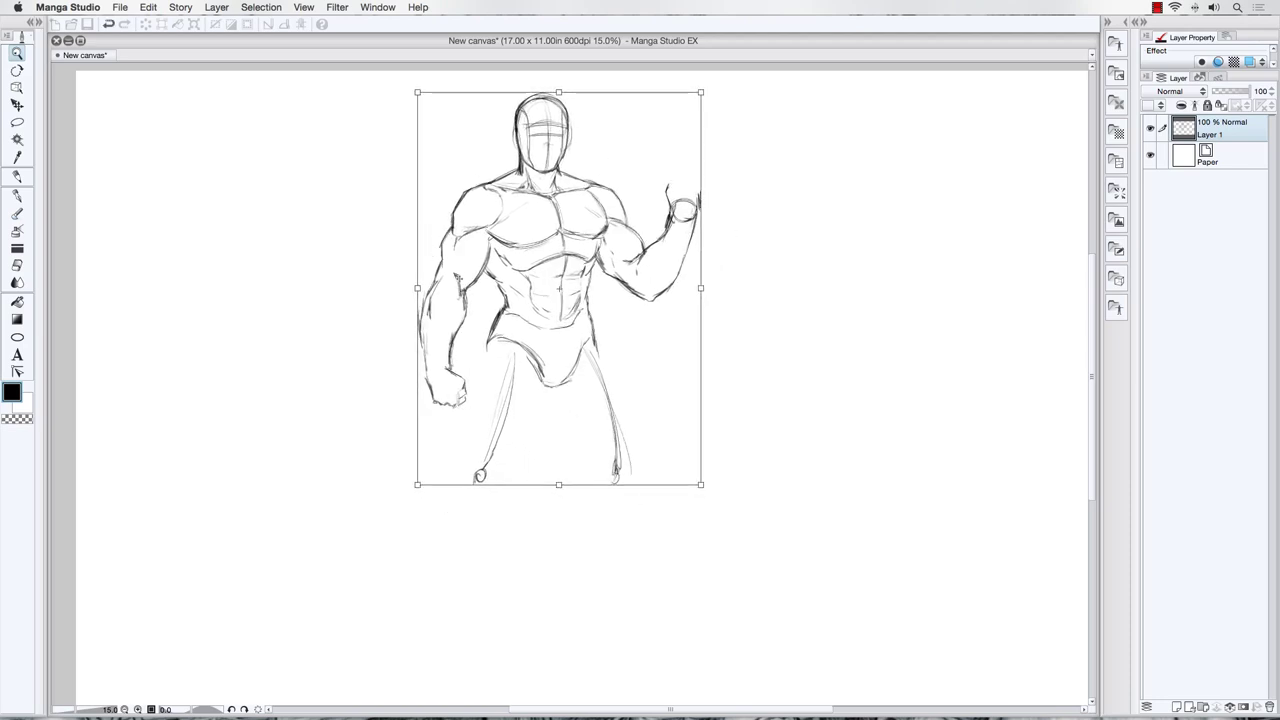
pyautogui.moveTo(431, 243); pyautogui.dragTo(428, 235)
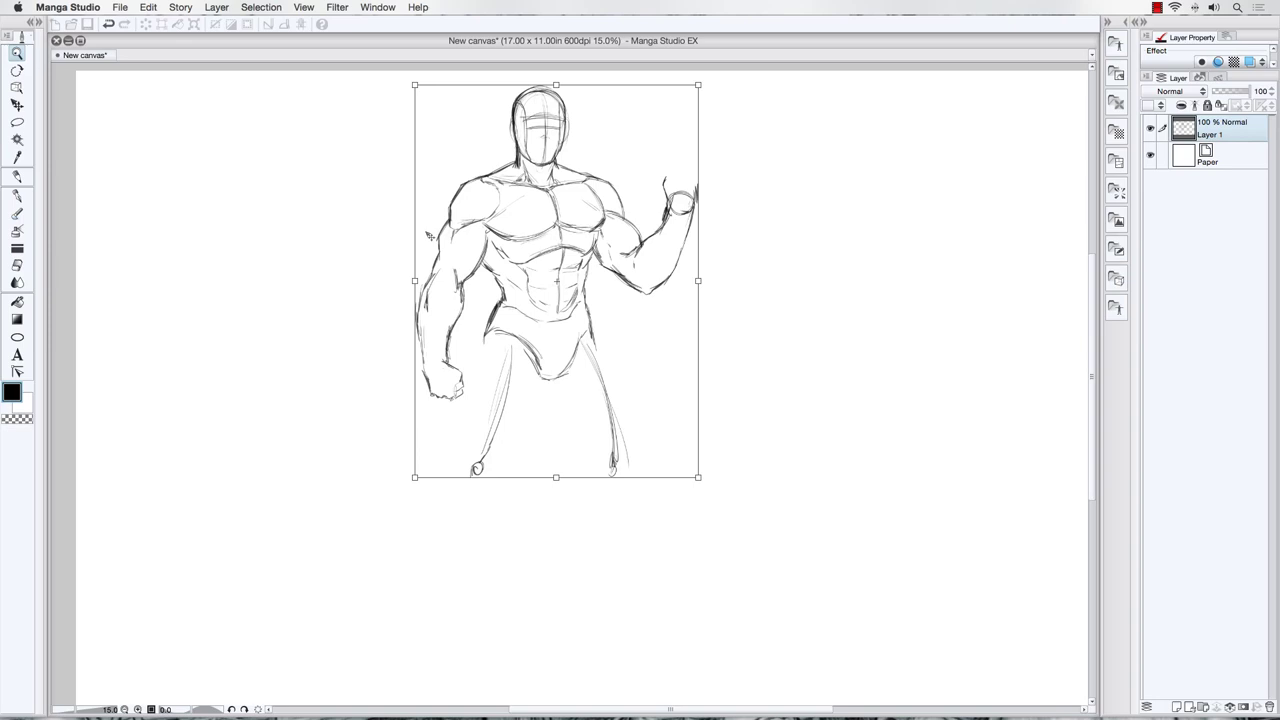
pyautogui.press('Return')
# Draw the inner and outer contours of both thighs around the leg guide lines, down to the knees
pyautogui.click(17, 176)
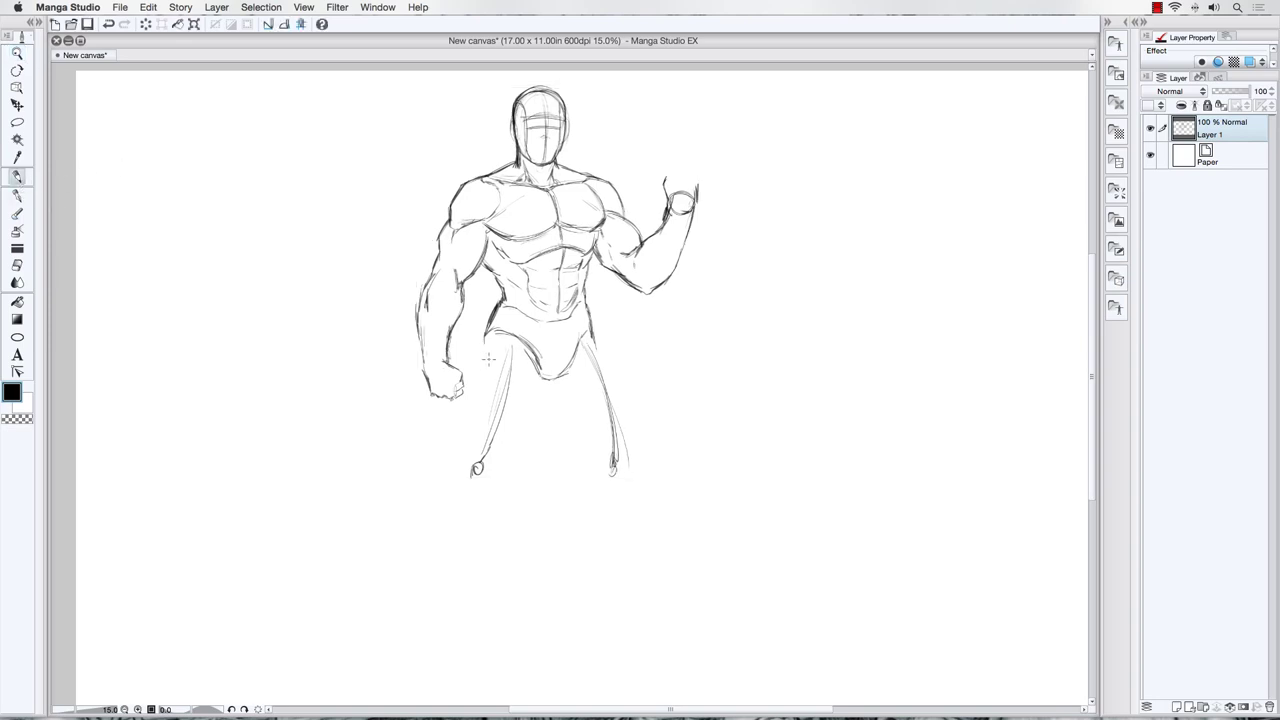
pyautogui.moveTo(541, 374); pyautogui.dragTo(486, 487)
pyautogui.moveTo(482, 336); pyautogui.dragTo(458, 469)
pyautogui.moveTo(458, 445); pyautogui.dragTo(452, 476)
pyautogui.moveTo(454, 420); pyautogui.dragTo(452, 462)
pyautogui.moveTo(586, 334); pyautogui.dragTo(612, 426)
pyautogui.moveTo(601, 370)
pyautogui.mouseDown()
pyautogui.moveTo(626, 452)
pyautogui.moveTo(620, 478)
pyautogui.moveTo(578, 484)
pyautogui.mouseUp()
pyautogui.moveTo(562, 440)
pyautogui.mouseDown()
pyautogui.moveTo(580, 484)
pyautogui.moveTo(556, 456)
pyautogui.mouseUp()
pyautogui.moveTo(562, 400)
pyautogui.mouseDown()
pyautogui.moveTo(584, 420)
pyautogui.moveTo(546, 426)
pyautogui.moveTo(568, 462)
pyautogui.moveTo(560, 454)
pyautogui.mouseUp()
pyautogui.moveTo(592, 342); pyautogui.dragTo(614, 408)
pyautogui.moveTo(524, 410)
pyautogui.mouseDown()
pyautogui.moveTo(570, 494)
pyautogui.moveTo(592, 506)
pyautogui.moveTo(624, 492)
pyautogui.moveTo(622, 508)
pyautogui.moveTo(608, 488)
pyautogui.moveTo(622, 500)
pyautogui.mouseUp()
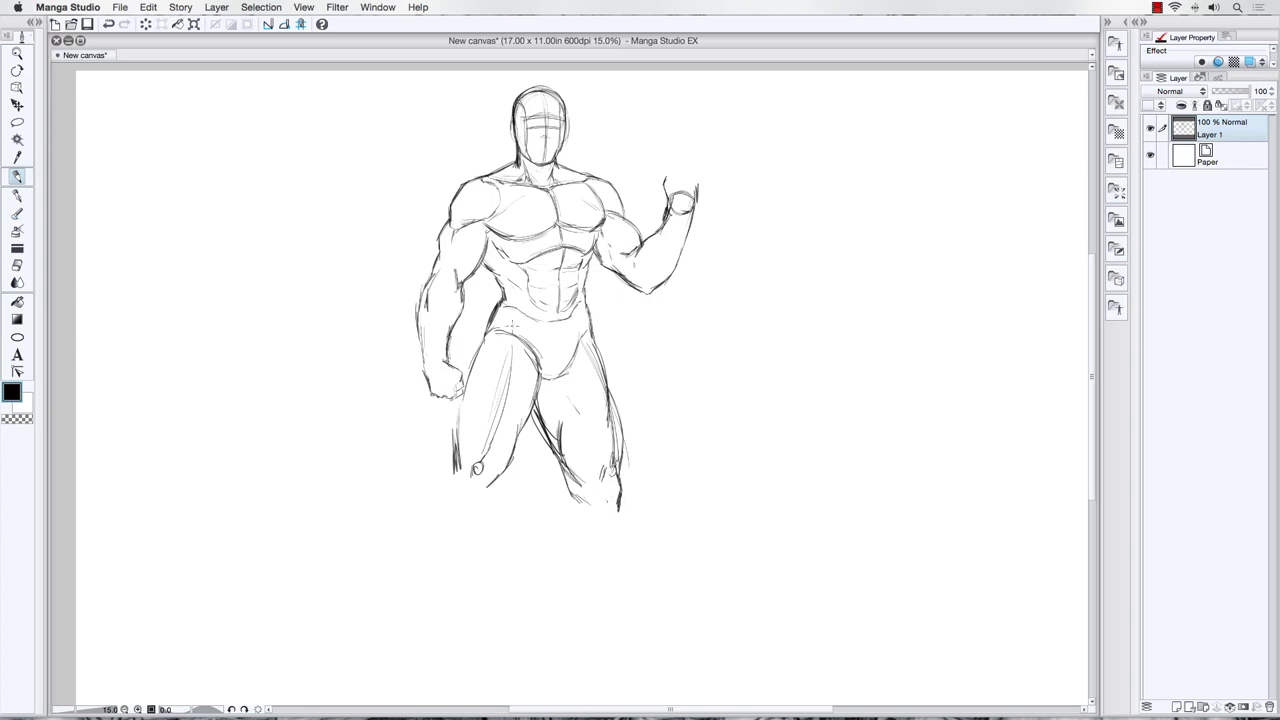
# Refine the crotch and thigh contours with muscle lines and sketch the knee area of the left-hand leg
pyautogui.moveTo(588, 345)
pyautogui.mouseDown()
pyautogui.moveTo(605, 386)
pyautogui.moveTo(573, 362)
pyautogui.moveTo(544, 386)
pyautogui.mouseUp()
pyautogui.moveTo(526, 342); pyautogui.dragTo(549, 378)
pyautogui.moveTo(552, 392); pyautogui.dragTo(590, 510)
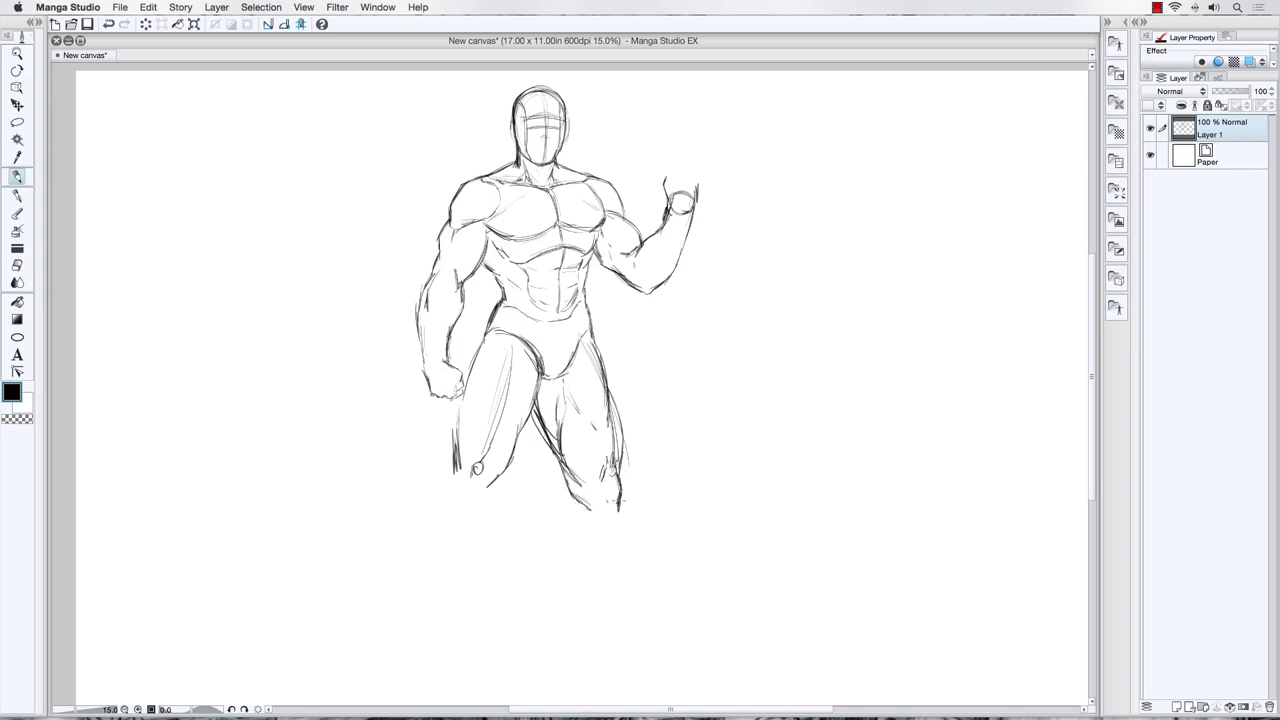
pyautogui.moveTo(489, 491); pyautogui.dragTo(481, 511)
pyautogui.moveTo(482, 345); pyautogui.dragTo(465, 391)
pyautogui.moveTo(534, 362); pyautogui.dragTo(505, 430)
pyautogui.moveTo(536, 376)
pyautogui.mouseDown()
pyautogui.moveTo(507, 470)
pyautogui.moveTo(464, 504)
pyautogui.moveTo(470, 520)
pyautogui.moveTo(458, 516)
pyautogui.moveTo(451, 436)
pyautogui.moveTo(485, 345)
pyautogui.mouseUp()
# Draw the calf and shin contours of the right-hand lower leg from the knee to the ankle
pyautogui.moveTo(618, 506)
pyautogui.mouseDown()
pyautogui.moveTo(616, 530)
pyautogui.moveTo(570, 540)
pyautogui.moveTo(590, 573)
pyautogui.mouseUp()
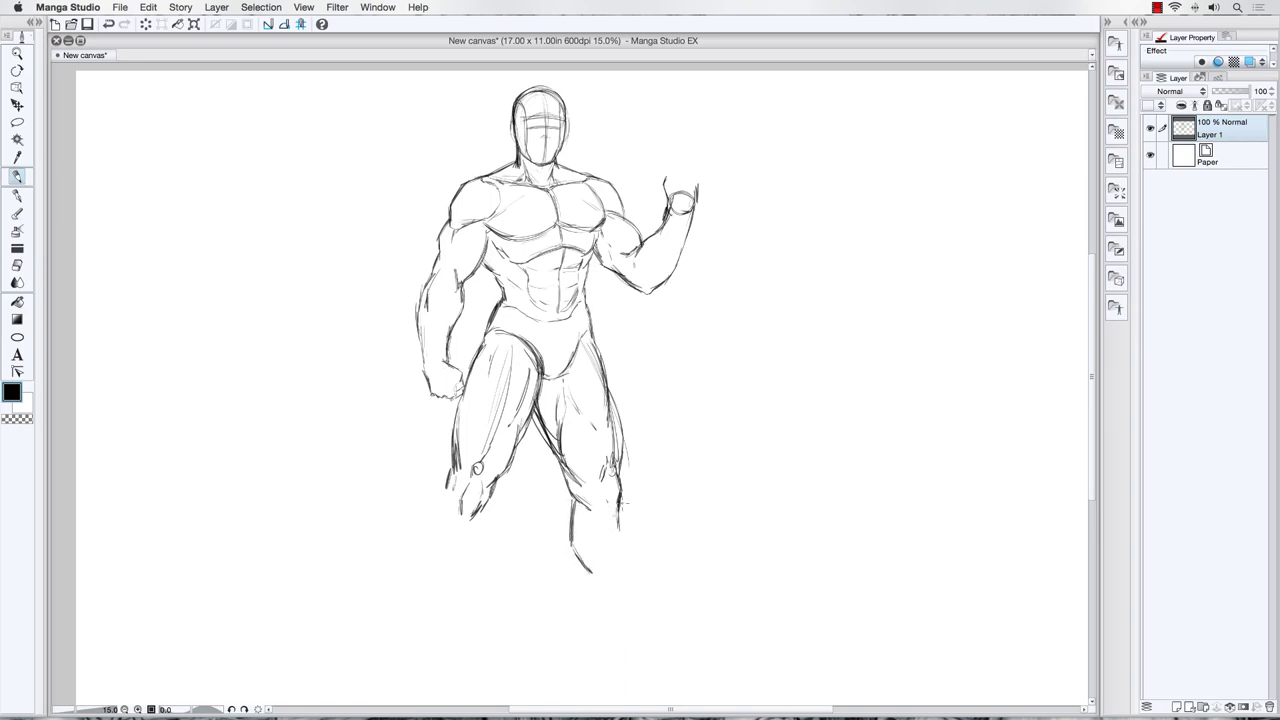
pyautogui.moveTo(620, 494); pyautogui.dragTo(629, 628)
pyautogui.moveTo(582, 558)
pyautogui.mouseDown()
pyautogui.moveTo(595, 588)
pyautogui.moveTo(587, 573)
pyautogui.mouseUp()
pyautogui.moveTo(596, 598)
pyautogui.mouseDown()
pyautogui.moveTo(607, 638)
pyautogui.moveTo(626, 598)
pyautogui.mouseUp()
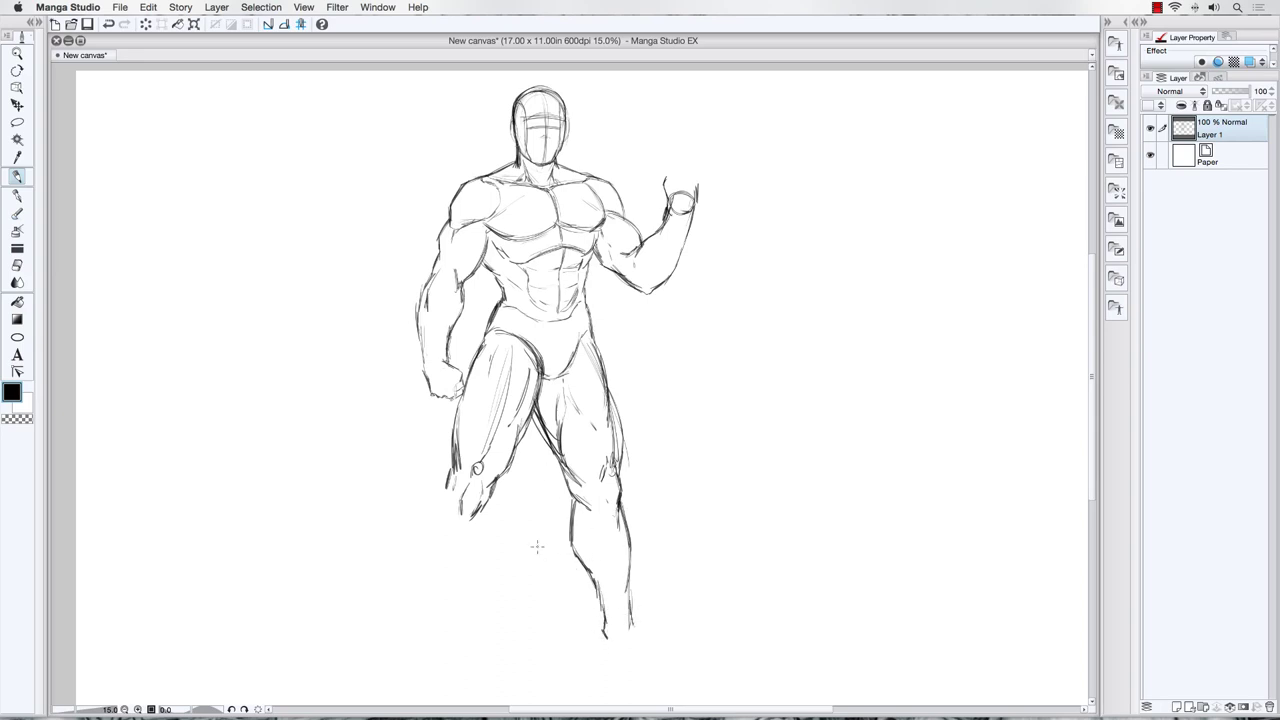
# Draw the calf and shin contours of the left-hand lower leg down to the ankle and detail its knee
pyautogui.moveTo(489, 504); pyautogui.dragTo(468, 574)
pyautogui.moveTo(491, 503); pyautogui.dragTo(488, 528)
pyautogui.moveTo(446, 484)
pyautogui.mouseDown()
pyautogui.moveTo(433, 561)
pyautogui.moveTo(426, 527)
pyautogui.moveTo(425, 539)
pyautogui.moveTo(433, 614)
pyautogui.mouseUp()
pyautogui.moveTo(492, 500); pyautogui.dragTo(455, 620)
pyautogui.moveTo(433, 576); pyautogui.dragTo(436, 614)
pyautogui.moveTo(472, 517); pyautogui.dragTo(455, 564)
pyautogui.moveTo(471, 476); pyautogui.dragTo(476, 486)
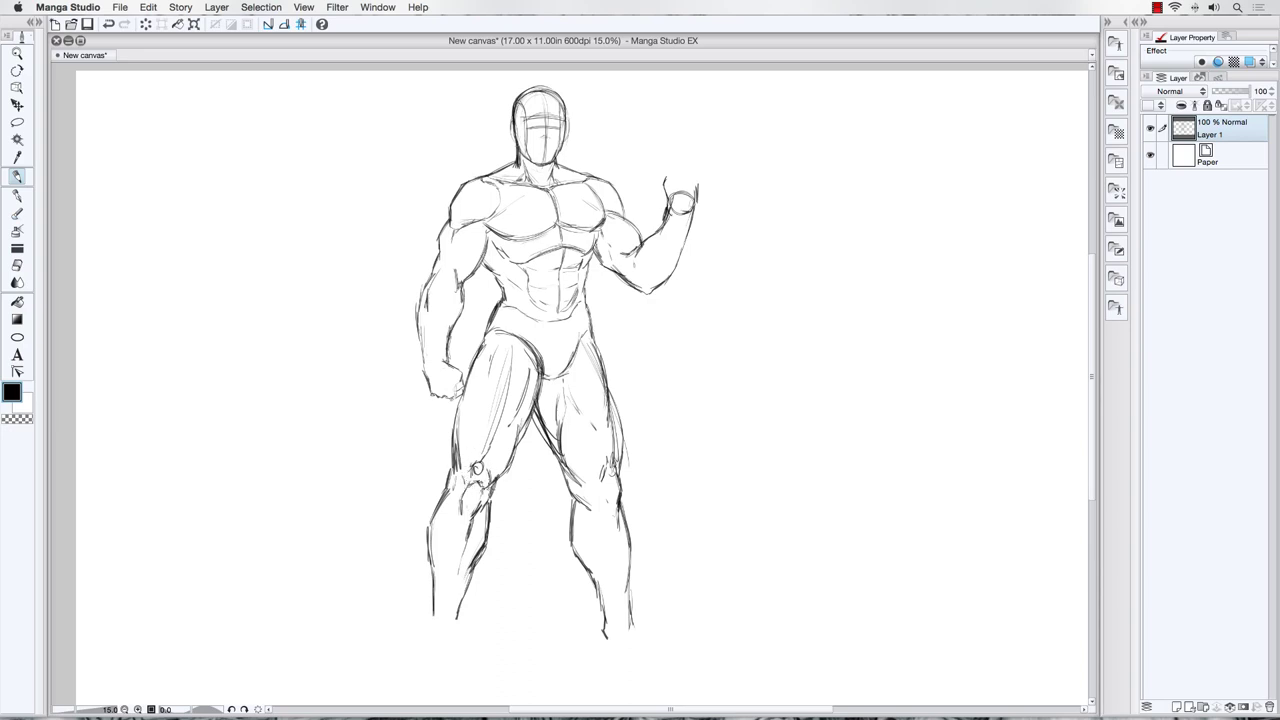
# Darken the knee and thigh contours on both legs and add muscle lines inside the calves
pyautogui.moveTo(505, 486)
pyautogui.mouseDown()
pyautogui.moveTo(522, 412)
pyautogui.moveTo(483, 457)
pyautogui.moveTo(458, 426)
pyautogui.moveTo(474, 374)
pyautogui.mouseUp()
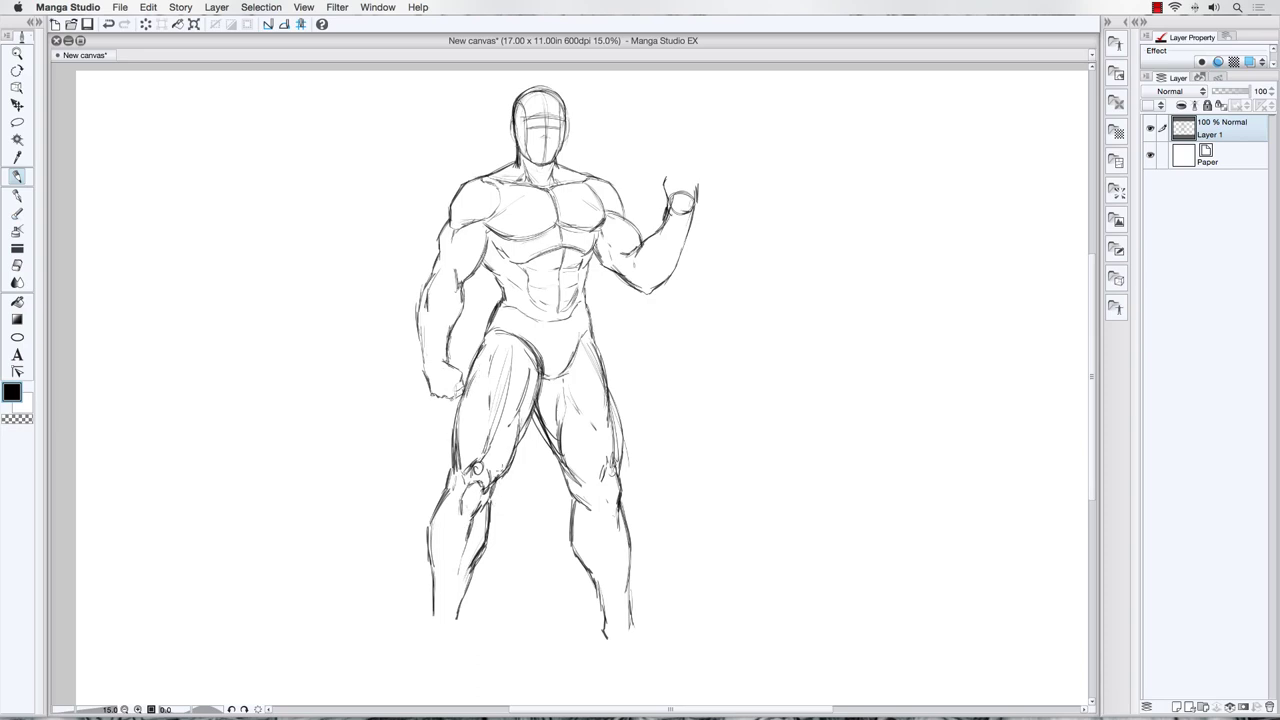
pyautogui.moveTo(507, 473); pyautogui.dragTo(472, 516)
pyautogui.moveTo(456, 543); pyautogui.dragTo(434, 603)
pyautogui.moveTo(607, 544); pyautogui.dragTo(605, 566)
pyautogui.moveTo(592, 512); pyautogui.dragTo(602, 572)
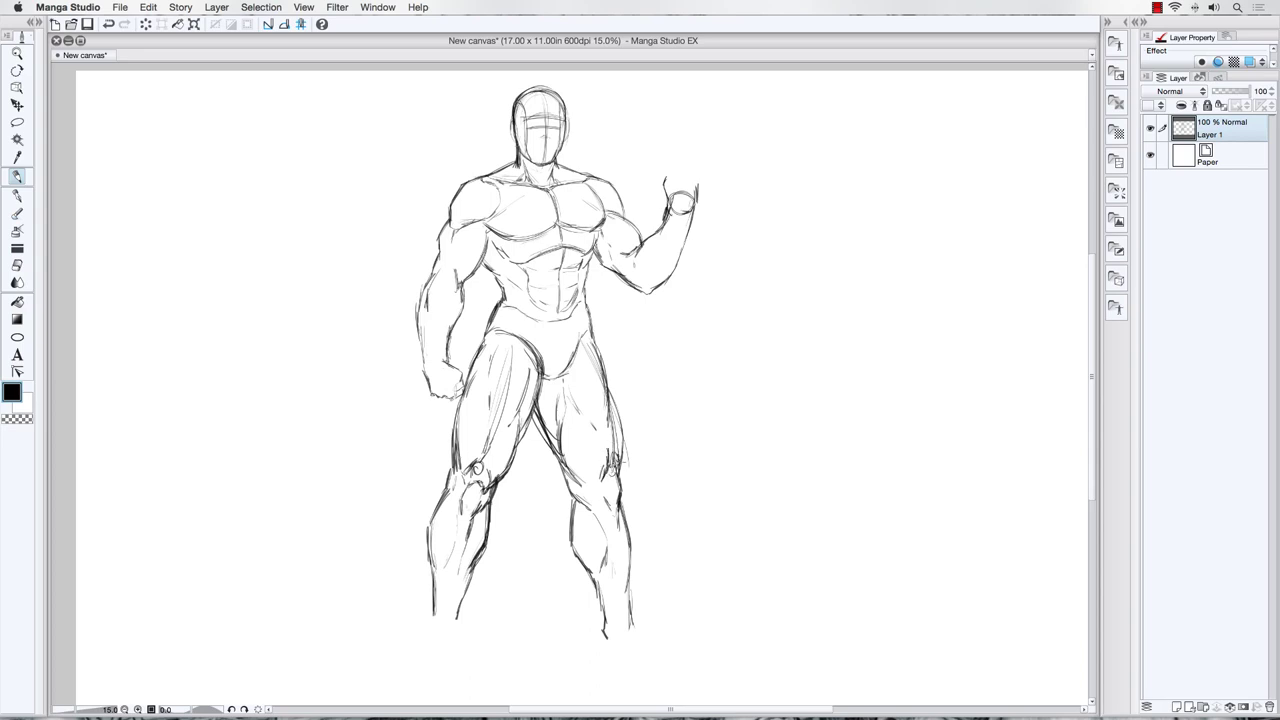
pyautogui.moveTo(622, 464)
pyautogui.mouseDown()
pyautogui.moveTo(621, 414)
pyautogui.moveTo(588, 334)
pyautogui.mouseUp()
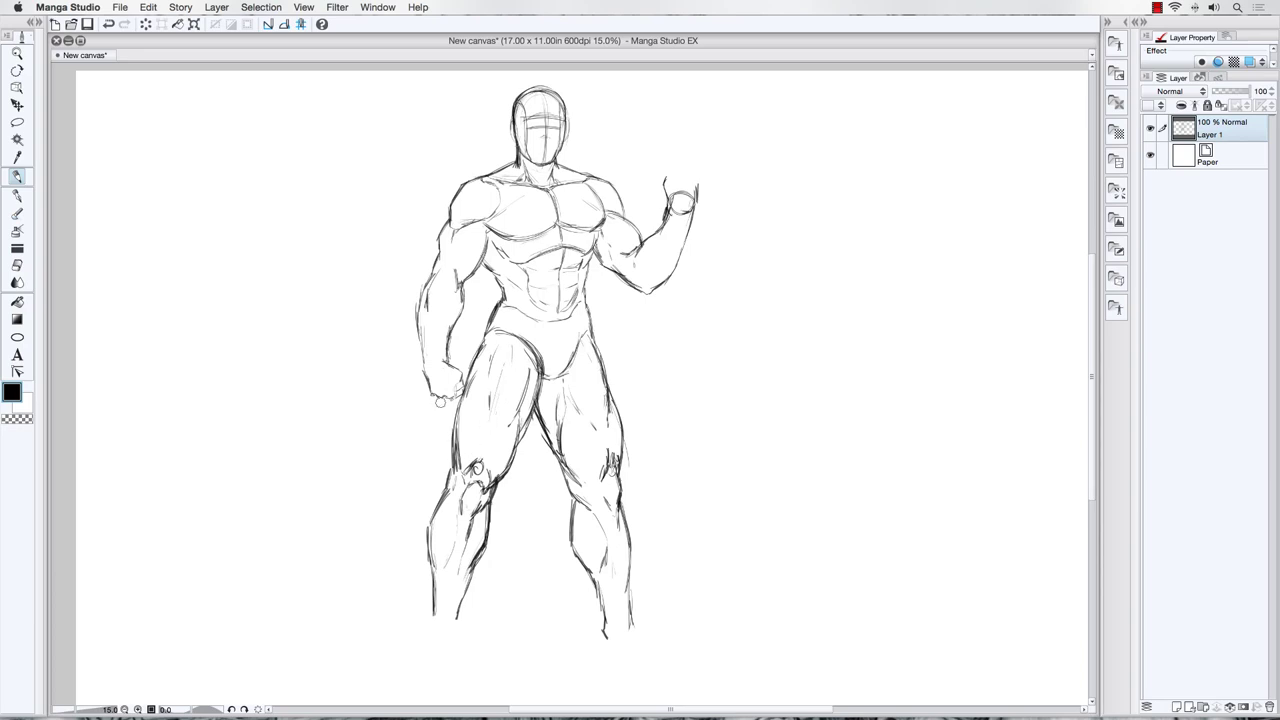
# Extend both ankles and shade the gap between the upper thighs below the crotch with hatching
pyautogui.moveTo(439, 580); pyautogui.dragTo(433, 627)
pyautogui.moveTo(633, 613); pyautogui.dragTo(637, 633)
pyautogui.moveTo(538, 379)
pyautogui.mouseDown()
pyautogui.moveTo(560, 386)
pyautogui.moveTo(569, 366)
pyautogui.moveTo(548, 424)
pyautogui.moveTo(536, 410)
pyautogui.moveTo(542, 442)
pyautogui.moveTo(544, 420)
pyautogui.mouseUp()
pyautogui.moveTo(540, 364)
pyautogui.mouseDown()
pyautogui.moveTo(516, 458)
pyautogui.moveTo(532, 370)
pyautogui.moveTo(540, 398)
pyautogui.mouseUp()
pyautogui.moveTo(586, 331); pyautogui.dragTo(603, 364)
# Draw the right-hand foot turned outward, with its heel, sole and toe contours joined to the ankle
pyautogui.moveTo(607, 643)
pyautogui.mouseDown()
pyautogui.moveTo(607, 661)
pyautogui.moveTo(634, 680)
pyautogui.moveTo(672, 660)
pyautogui.moveTo(693, 678)
pyautogui.moveTo(666, 687)
pyautogui.mouseUp()
pyautogui.moveTo(684, 680); pyautogui.dragTo(604, 678)
pyautogui.moveTo(618, 632); pyautogui.dragTo(608, 648)
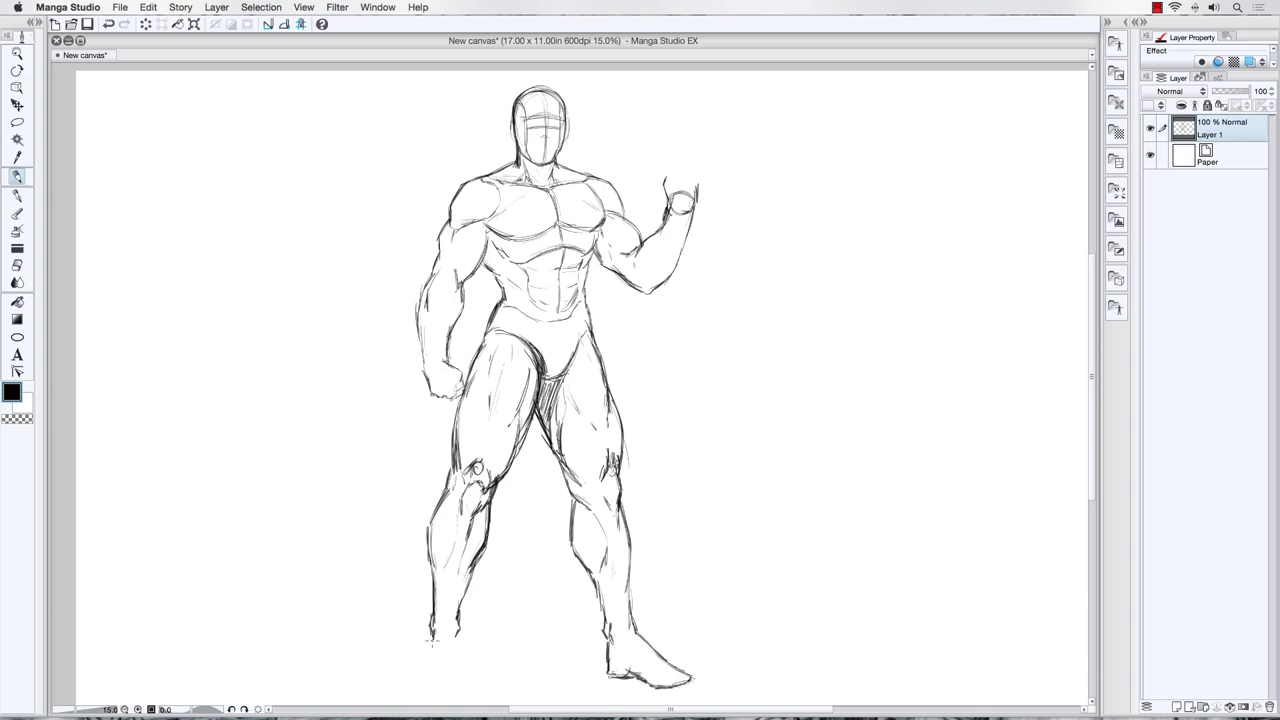
# Draw the front-facing left-hand foot below its ankle and touch up the calf and knee lines of that leg
pyautogui.moveTo(436, 634)
pyautogui.mouseDown()
pyautogui.moveTo(422, 676)
pyautogui.moveTo(450, 664)
pyautogui.moveTo(448, 676)
pyautogui.moveTo(414, 678)
pyautogui.mouseUp()
pyautogui.scroll(-3, 366, 440)
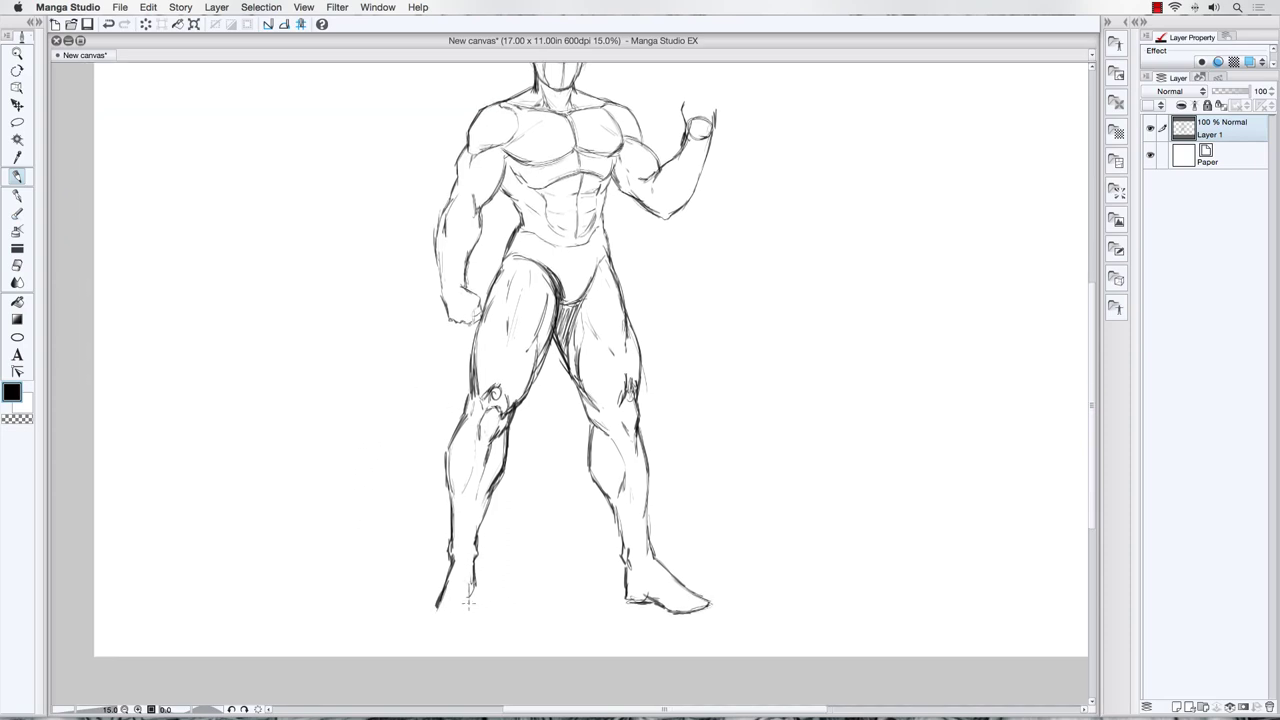
pyautogui.moveTo(468, 586)
pyautogui.mouseDown()
pyautogui.moveTo(476, 612)
pyautogui.moveTo(437, 606)
pyautogui.moveTo(432, 622)
pyautogui.moveTo(472, 630)
pyautogui.mouseUp()
pyautogui.moveTo(474, 588)
pyautogui.mouseDown()
pyautogui.moveTo(476, 614)
pyautogui.moveTo(432, 614)
pyautogui.mouseUp()
pyautogui.moveTo(446, 586)
pyautogui.mouseDown()
pyautogui.moveTo(436, 606)
pyautogui.moveTo(474, 604)
pyautogui.mouseUp()
pyautogui.moveTo(478, 546); pyautogui.dragTo(468, 572)
pyautogui.moveTo(452, 446)
pyautogui.mouseDown()
pyautogui.moveTo(446, 476)
pyautogui.moveTo(446, 452)
pyautogui.mouseUp()
pyautogui.moveTo(466, 412)
pyautogui.mouseDown()
pyautogui.moveTo(452, 438)
pyautogui.moveTo(476, 446)
pyautogui.moveTo(491, 434)
pyautogui.moveTo(480, 422)
pyautogui.mouseUp()
# Sketch a clenched fist at the wrist of the raised right-hand arm
pyautogui.moveTo(384, 319); pyautogui.dragTo(385, 369)
pyautogui.moveTo(714, 156)
pyautogui.mouseDown()
pyautogui.moveTo(704, 140)
pyautogui.moveTo(716, 162)
pyautogui.moveTo(684, 158)
pyautogui.moveTo(696, 150)
pyautogui.moveTo(705, 181)
pyautogui.moveTo(676, 160)
pyautogui.moveTo(699, 192)
pyautogui.mouseUp()
pyautogui.moveTo(694, 134)
pyautogui.mouseDown()
pyautogui.moveTo(706, 218)
pyautogui.moveTo(686, 255)
pyautogui.mouseUp()
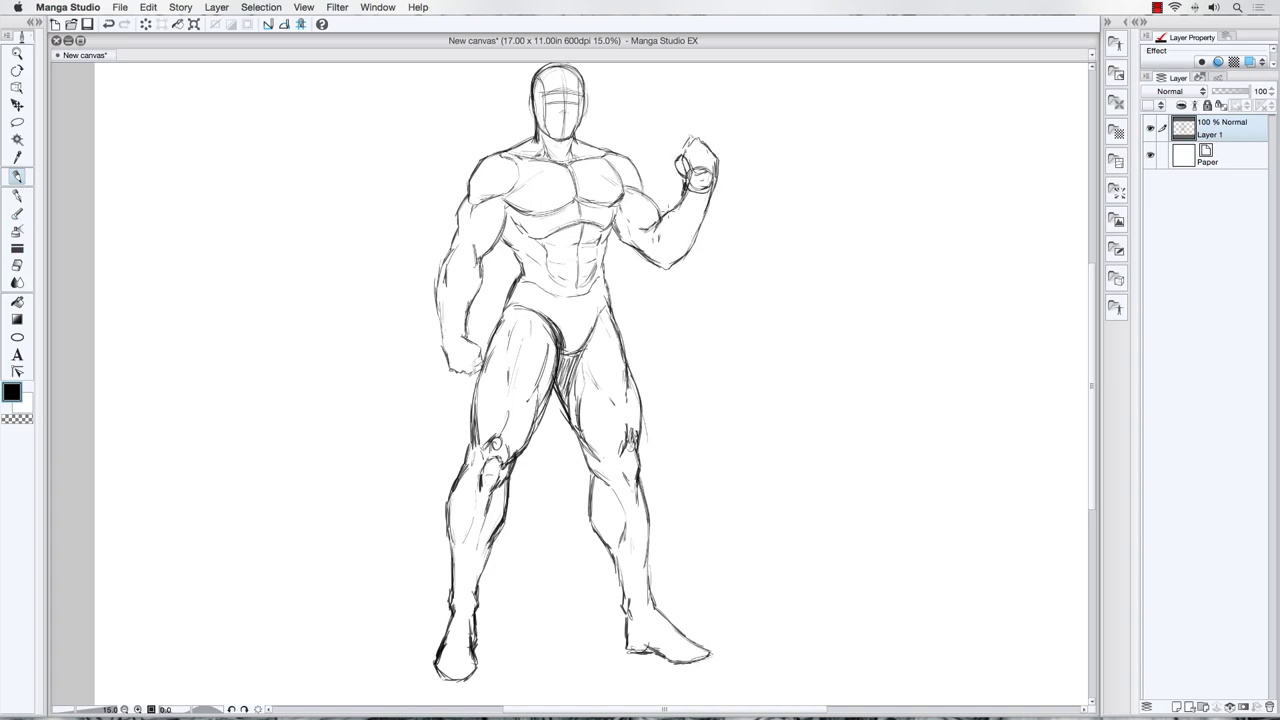
# Refine the raised arm's elbow and shoulder lines and darken the contours of the left-hand chest and waist
pyautogui.moveTo(668, 208)
pyautogui.mouseDown()
pyautogui.moveTo(686, 190)
pyautogui.moveTo(661, 224)
pyautogui.mouseUp()
pyautogui.moveTo(618, 185); pyautogui.dragTo(631, 189)
pyautogui.moveTo(514, 160); pyautogui.dragTo(577, 201)
pyautogui.moveTo(499, 240); pyautogui.dragTo(562, 296)
# Sketch ears on both sides of the head and undo their pointed tips
pyautogui.moveTo(527, 92)
pyautogui.mouseDown()
pyautogui.moveTo(530, 116)
pyautogui.moveTo(596, 74)
pyautogui.moveTo(586, 108)
pyautogui.mouseUp()
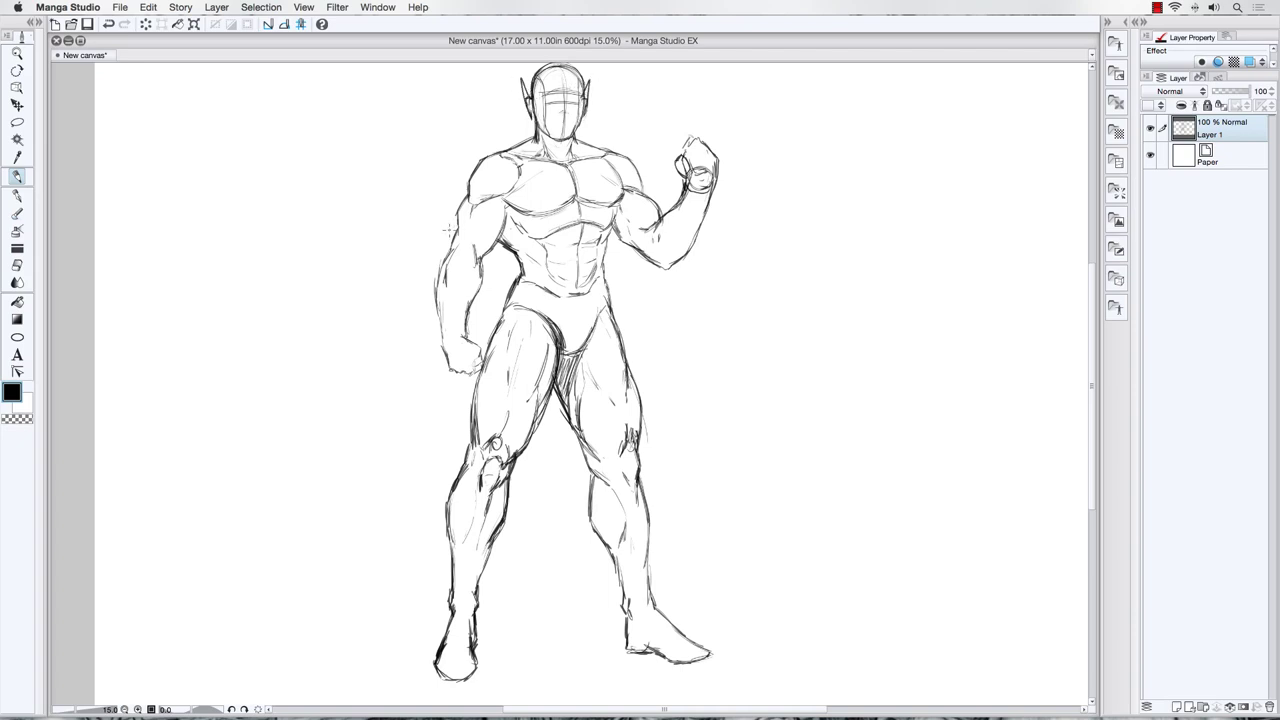
pyautogui.press('super+z')
pyautogui.press('super+z')
pyautogui.moveTo(388, 266); pyautogui.dragTo(410, 278)
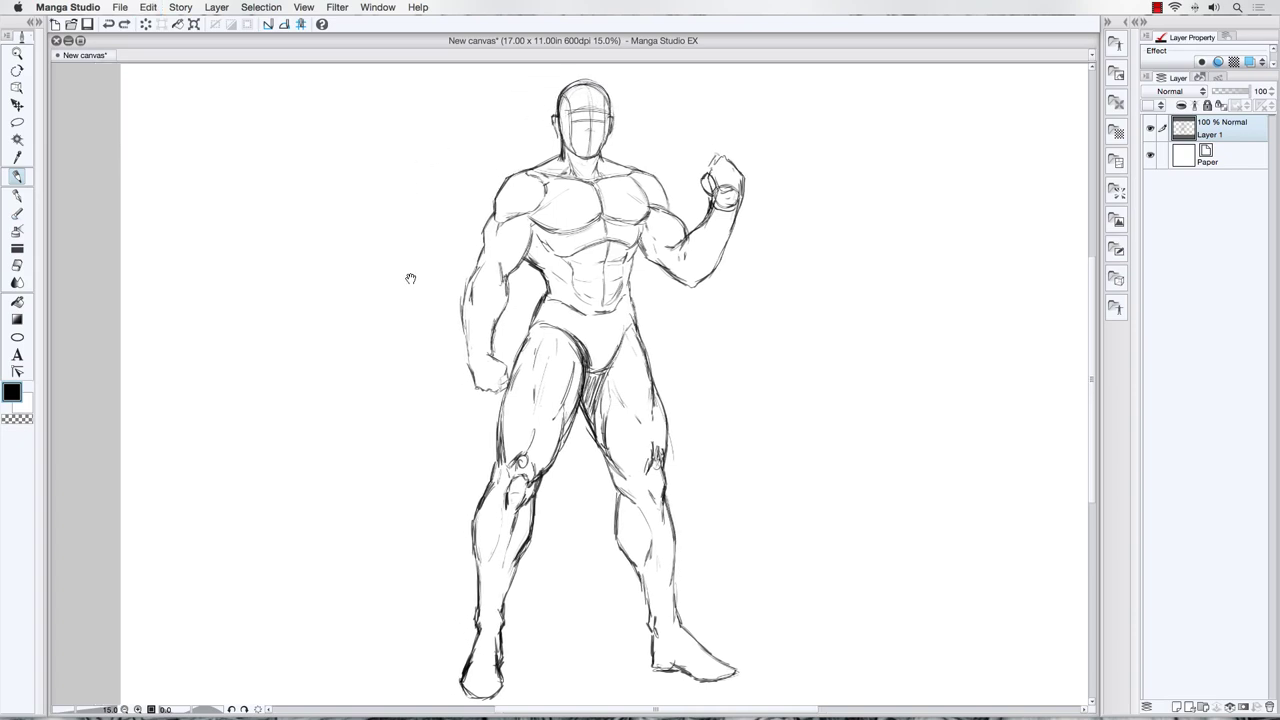
# Strengthen the inner thigh, knee and calf lines of the right-hand leg and add contour lines on its ankle and foot
pyautogui.moveTo(648, 462); pyautogui.dragTo(642, 477)
pyautogui.moveTo(655, 430)
pyautogui.mouseDown()
pyautogui.moveTo(638, 470)
pyautogui.moveTo(610, 446)
pyautogui.moveTo(610, 406)
pyautogui.mouseUp()
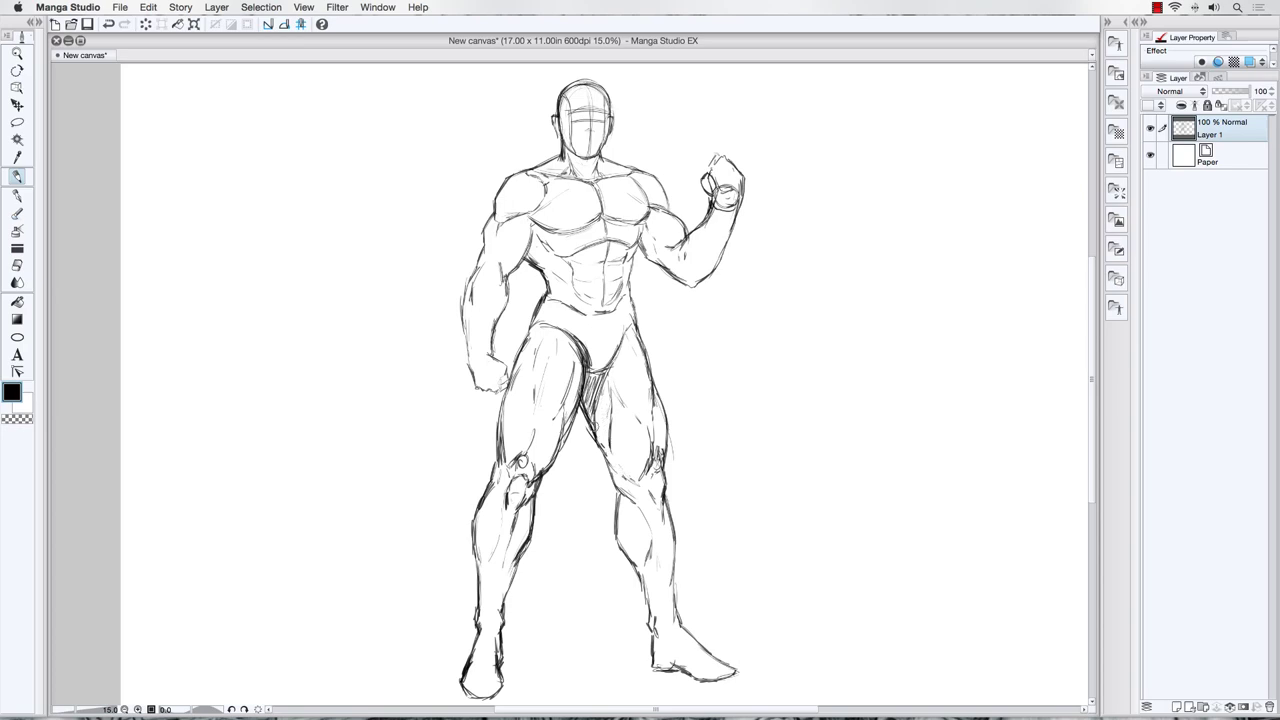
pyautogui.moveTo(599, 425)
pyautogui.mouseDown()
pyautogui.moveTo(602, 447)
pyautogui.moveTo(587, 411)
pyautogui.mouseUp()
pyautogui.moveTo(596, 444); pyautogui.dragTo(590, 432)
pyautogui.moveTo(617, 463)
pyautogui.mouseDown()
pyautogui.moveTo(643, 481)
pyautogui.moveTo(656, 470)
pyautogui.mouseUp()
pyautogui.moveTo(652, 514); pyautogui.dragTo(647, 533)
pyautogui.moveTo(666, 594)
pyautogui.mouseDown()
pyautogui.moveTo(660, 612)
pyautogui.moveTo(698, 669)
pyautogui.mouseUp()
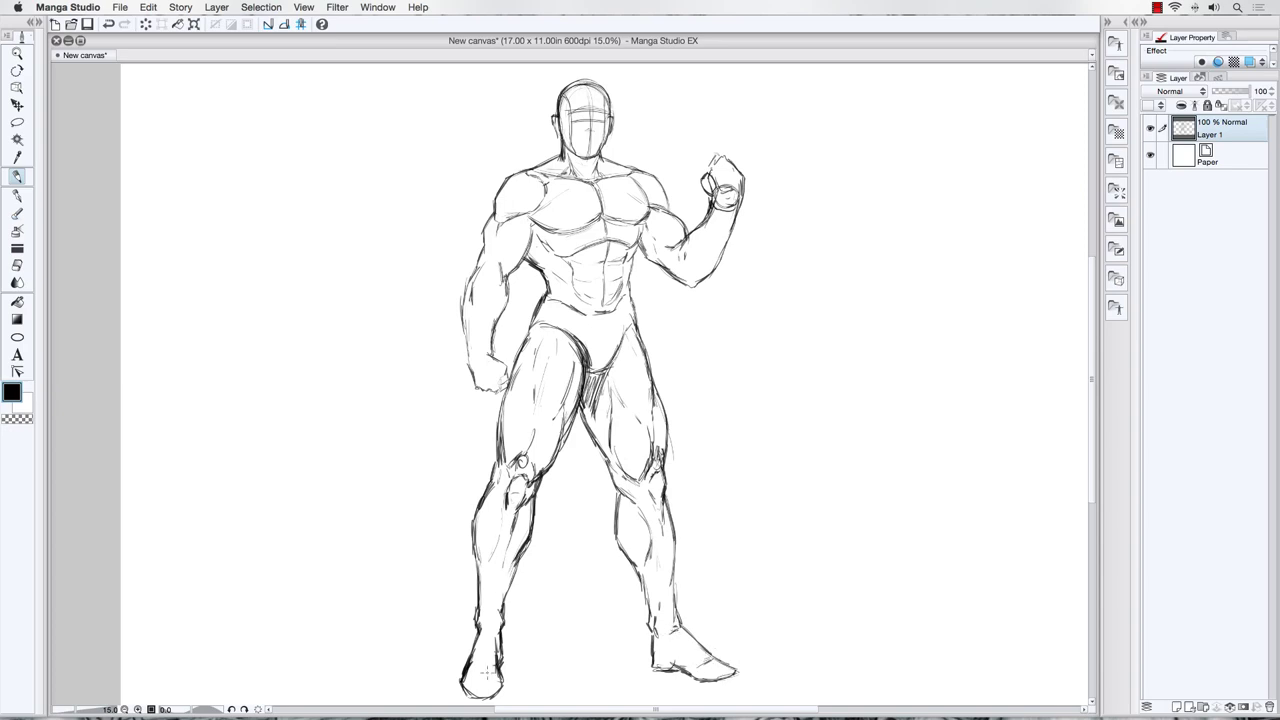
# Add toe and ankle lines to the left-hand foot and refine the knee and outer thigh contours of that leg
pyautogui.moveTo(488, 675)
pyautogui.mouseDown()
pyautogui.moveTo(474, 672)
pyautogui.moveTo(496, 678)
pyautogui.mouseUp()
pyautogui.moveTo(490, 622); pyautogui.dragTo(486, 640)
pyautogui.moveTo(500, 458); pyautogui.dragTo(494, 482)
pyautogui.moveTo(500, 402); pyautogui.dragTo(494, 444)
pyautogui.moveTo(506, 394); pyautogui.dragTo(494, 412)
# Lasso the lowered left-hand forearm and fist, enlarge and rotate them slightly, and clear the selection
pyautogui.click(17, 122)
pyautogui.moveTo(459, 304)
pyautogui.mouseDown()
pyautogui.moveTo(470, 265)
pyautogui.moveTo(508, 262)
pyautogui.moveTo(518, 340)
pyautogui.moveTo(500, 395)
pyautogui.moveTo(446, 328)
pyautogui.mouseUp()
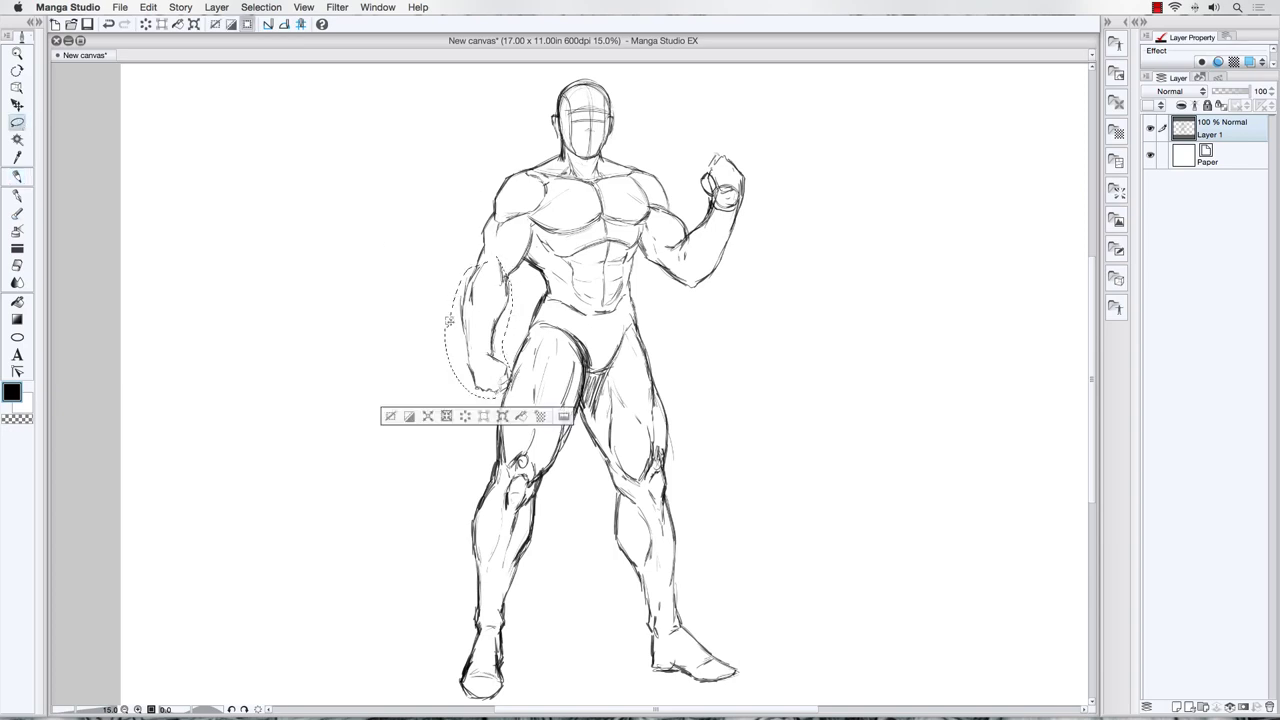
pyautogui.click(503, 416)
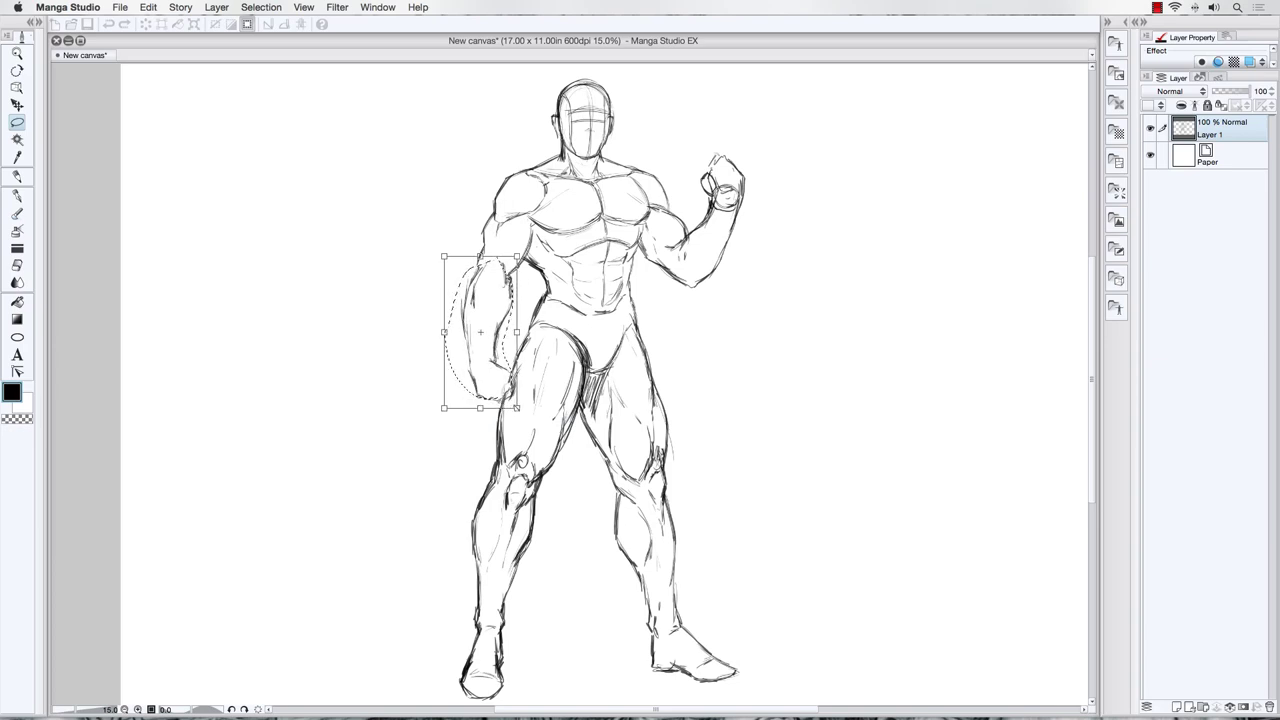
pyautogui.moveTo(517, 408); pyautogui.dragTo(519, 410)
pyautogui.moveTo(404, 295); pyautogui.dragTo(400, 296)
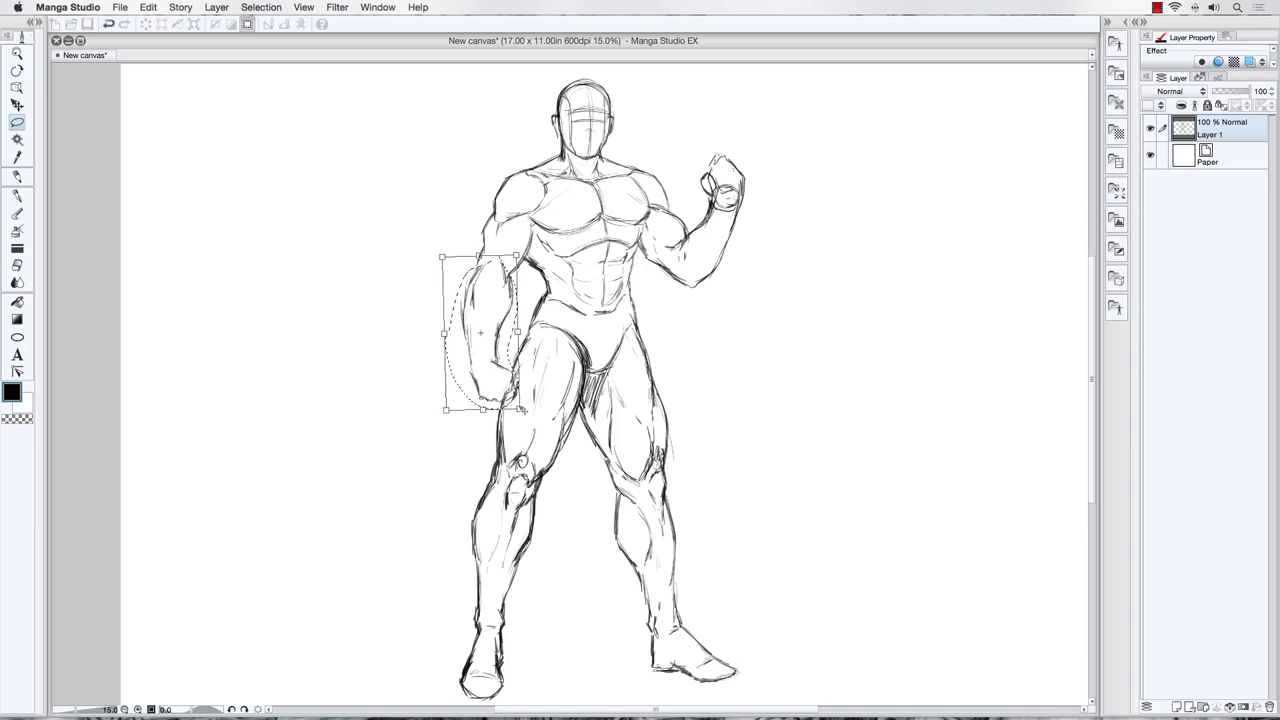
pyautogui.press('Return')
pyautogui.press('super+d')
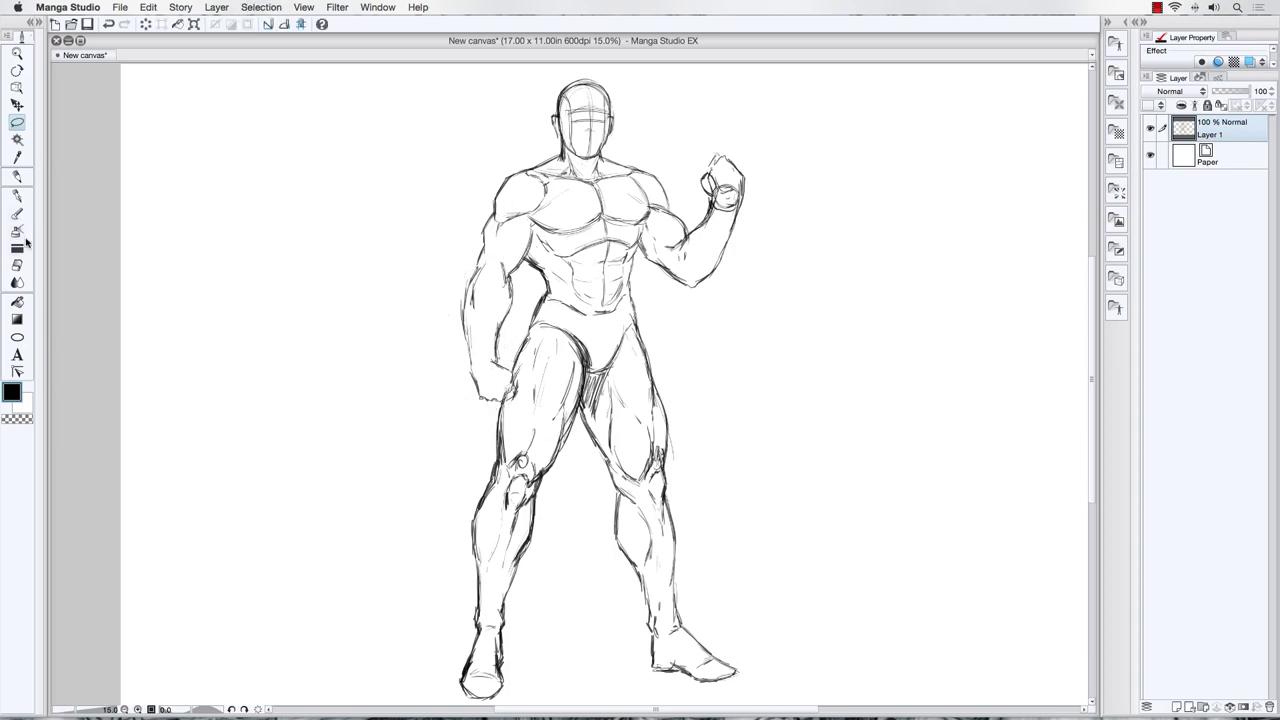
# Erase the stray outer edge of the lowered forearm and redraw its contour with the pencil
pyautogui.click(17, 265)
pyautogui.click(17, 176)
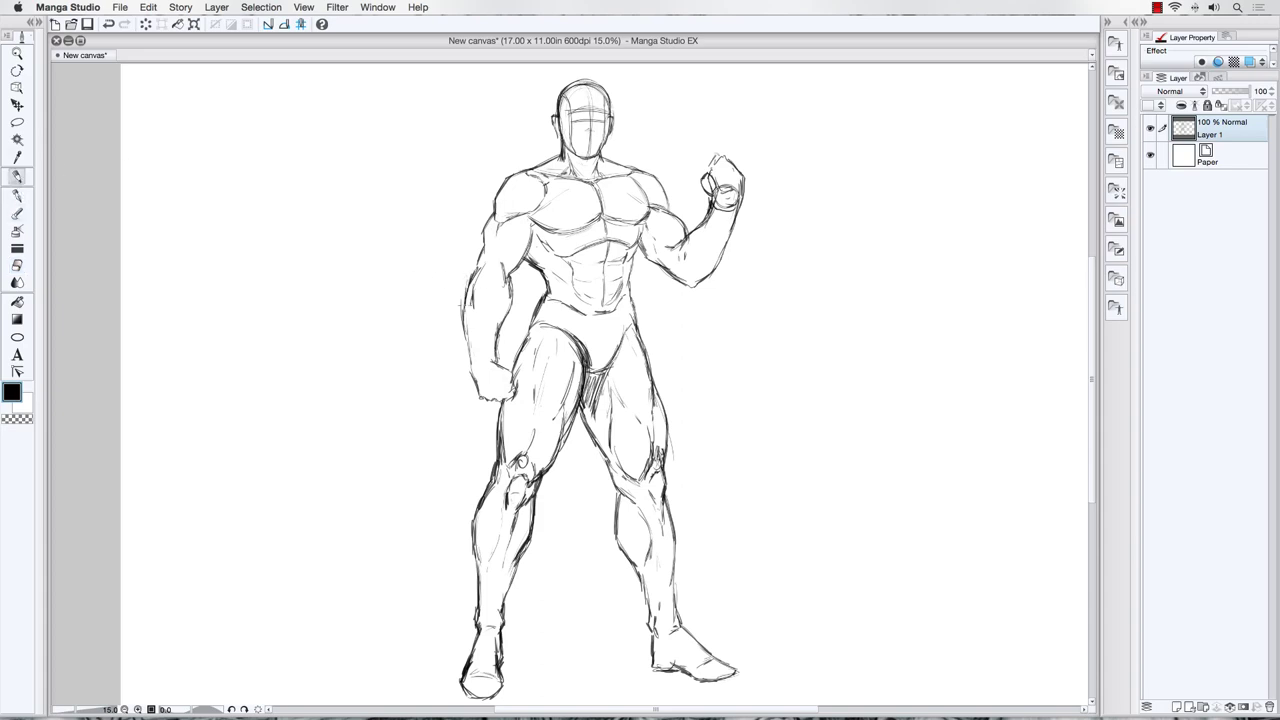
pyautogui.moveTo(463, 304); pyautogui.dragTo(476, 387)
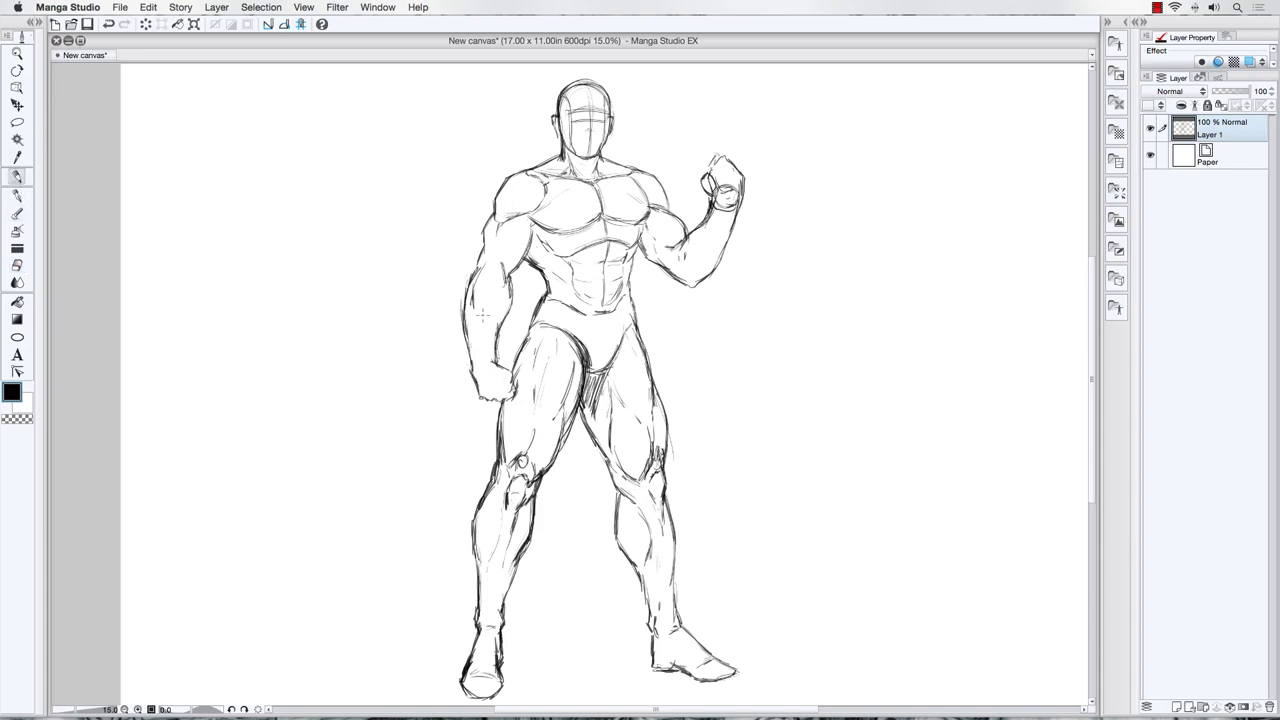